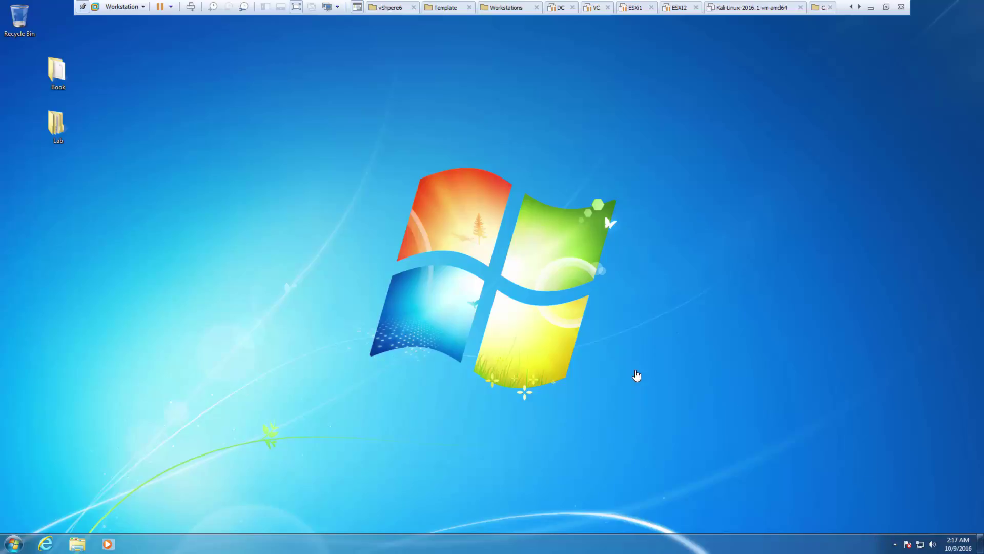
# - Look through the Lab and Book desktop folders, then reopen Lab to show Data Files and DVD Files
pyautogui.moveTo(189, 198); pyautogui.dragTo(59, 74)
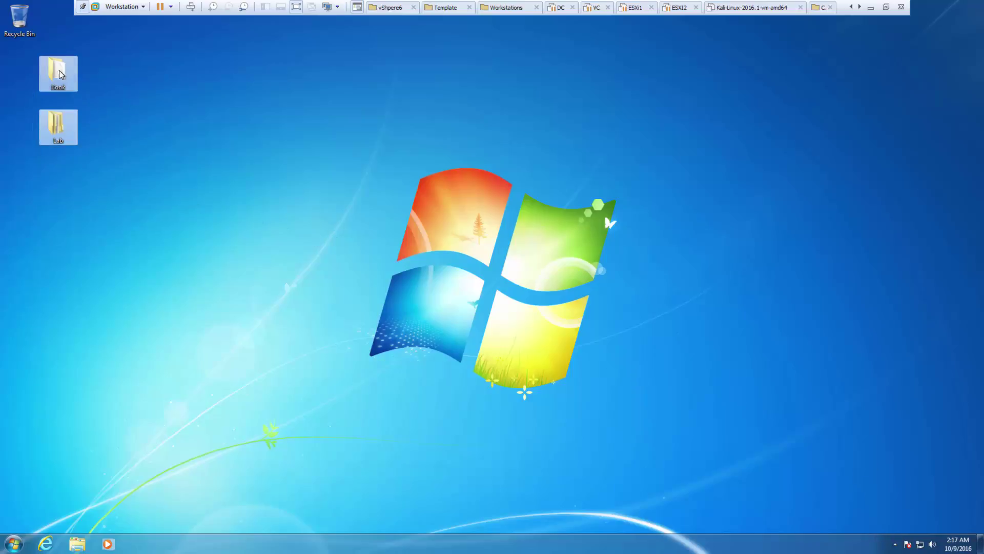
pyautogui.click(119, 132)
pyautogui.click(71, 131)
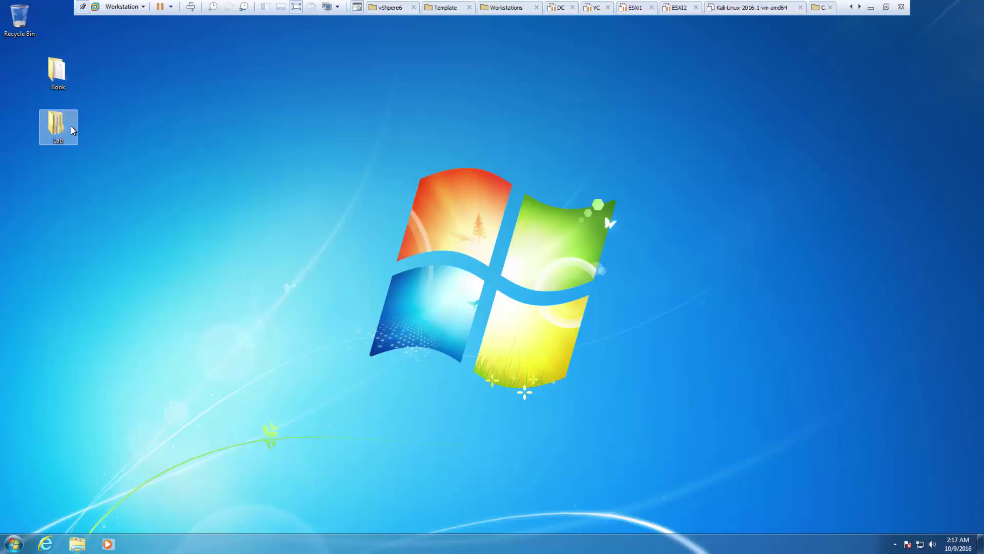
pyautogui.doubleClick(72, 131)
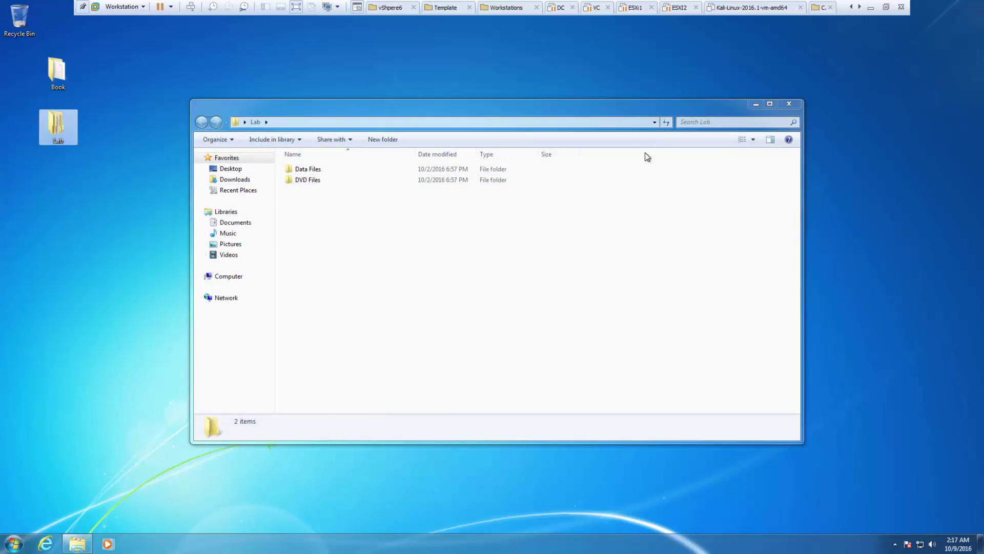
pyautogui.click(786, 104)
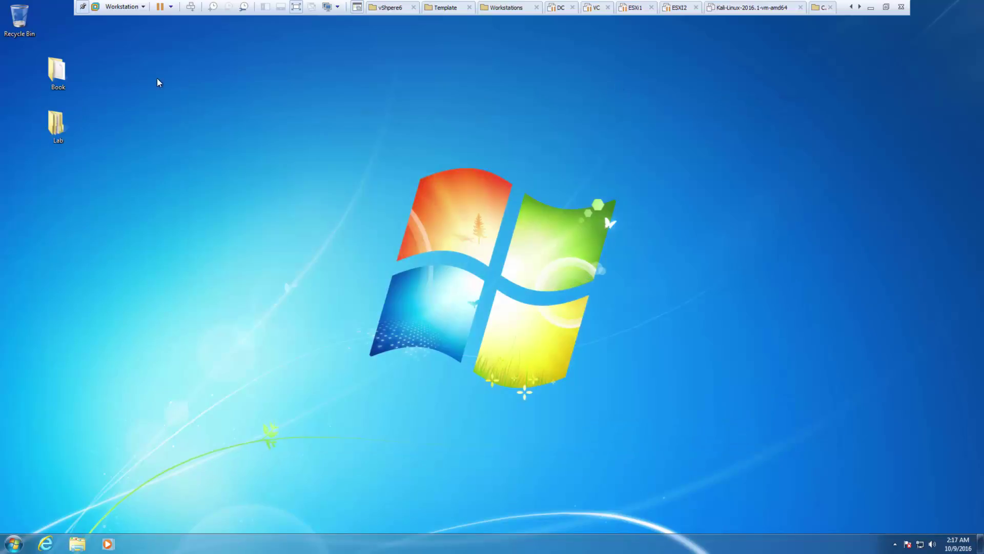
pyautogui.doubleClick(62, 62)
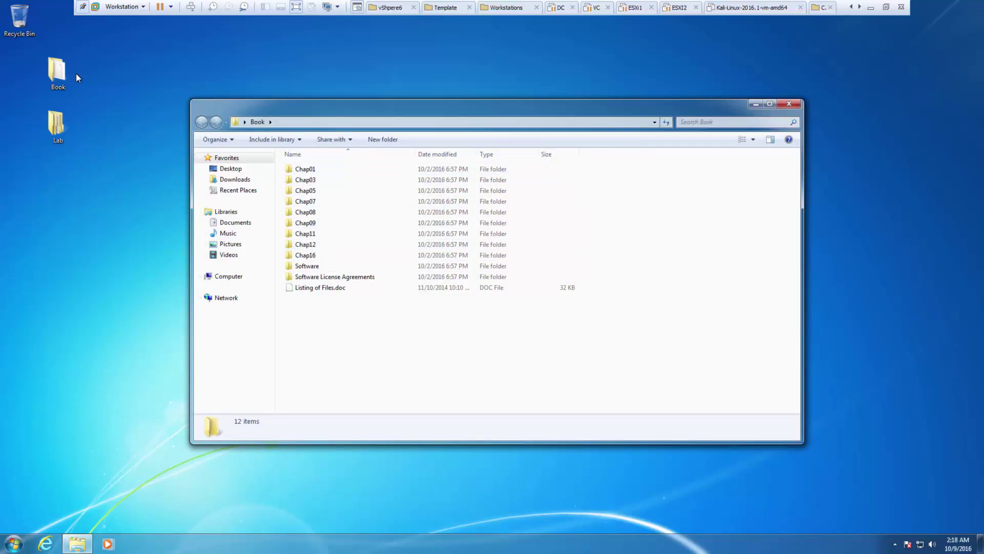
pyautogui.click(789, 105)
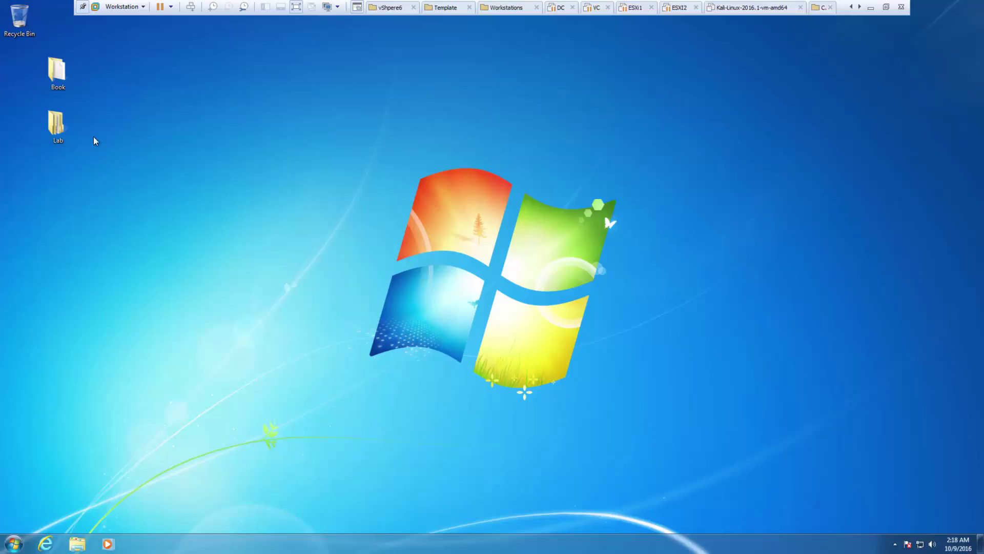
pyautogui.doubleClick(64, 122)
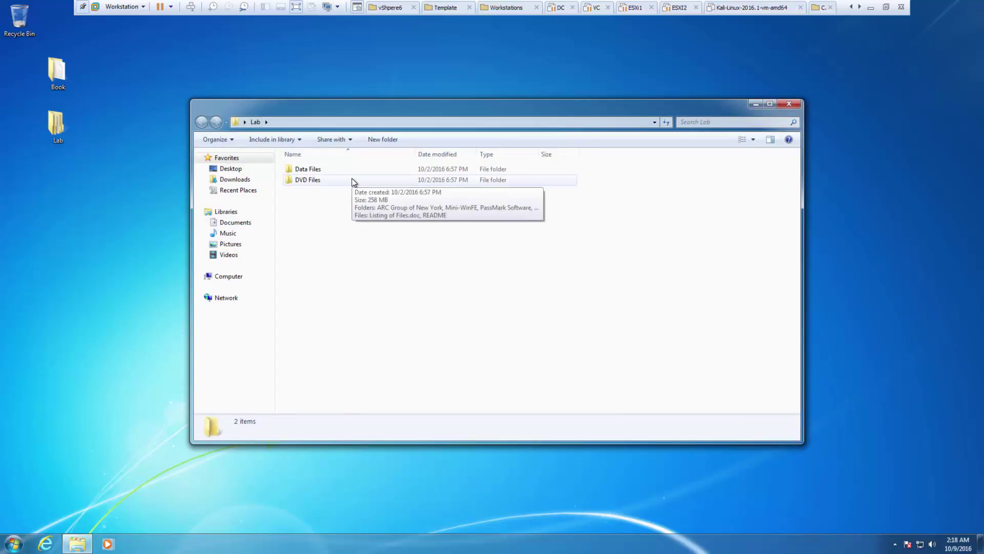
# - Open DVD Files and browse the ARC Group of New York and Mini-WinFE folders
pyautogui.doubleClick(309, 181)
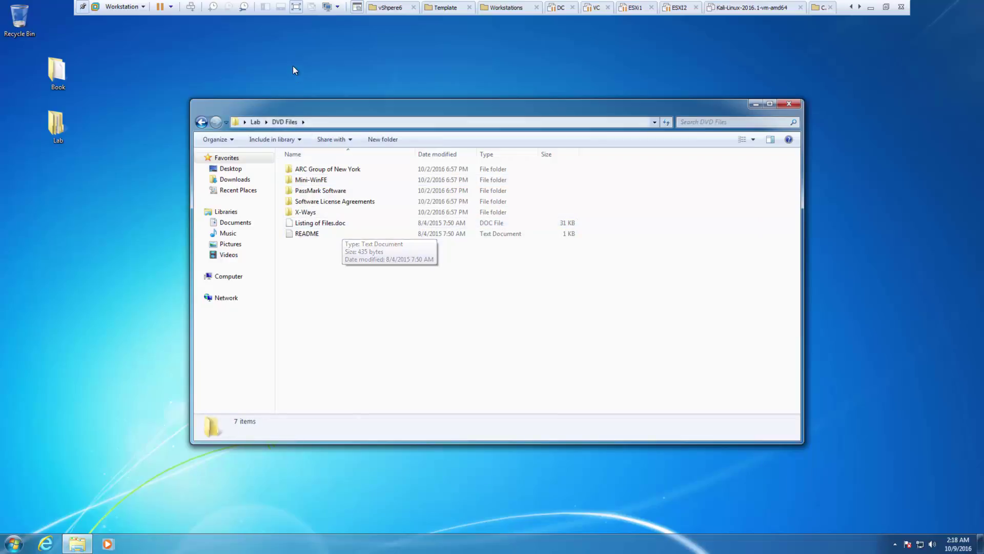
pyautogui.doubleClick(334, 166)
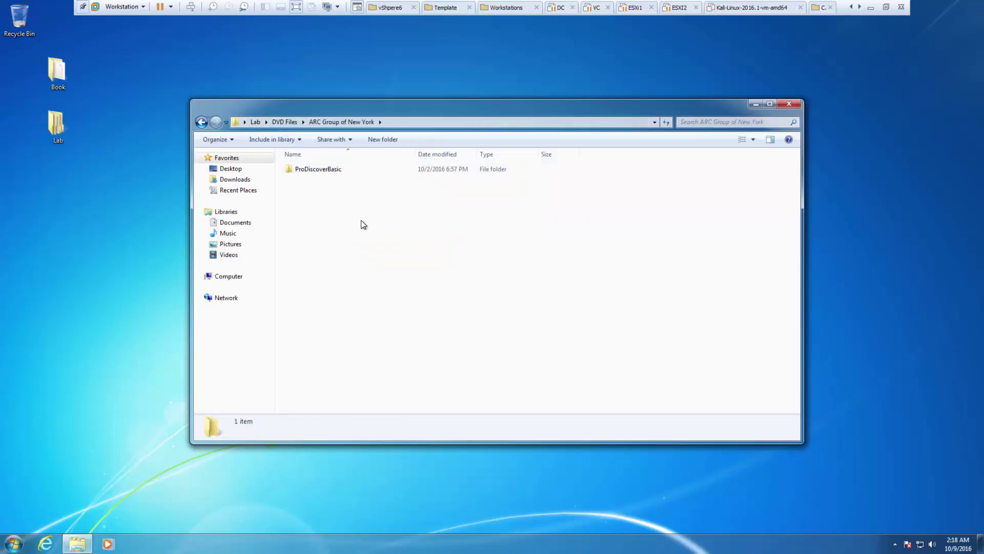
pyautogui.press('BackSpace')
pyautogui.doubleClick(314, 180)
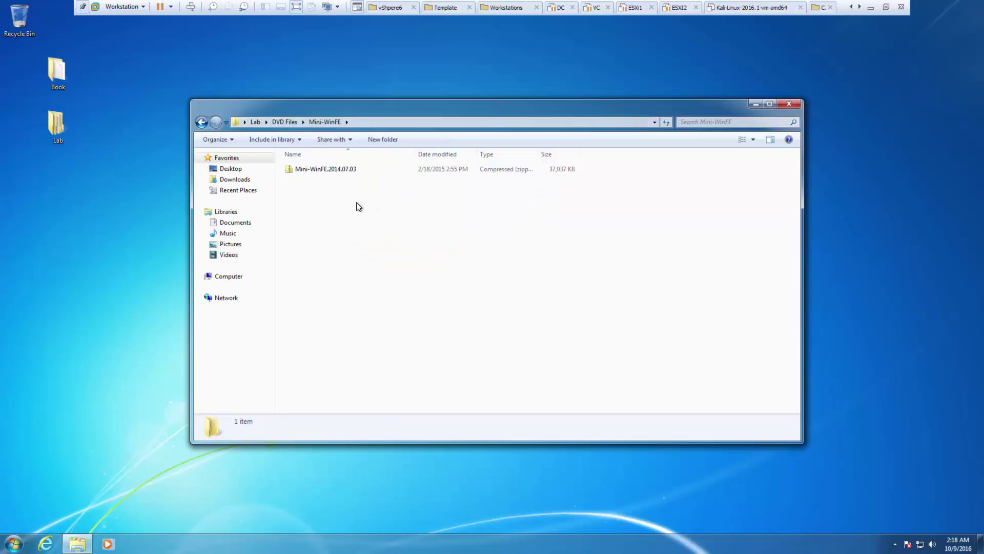
pyautogui.press('BackSpace')
# - Go into PassMark Software > OSForensics and run the osf installer
pyautogui.doubleClick(323, 191)
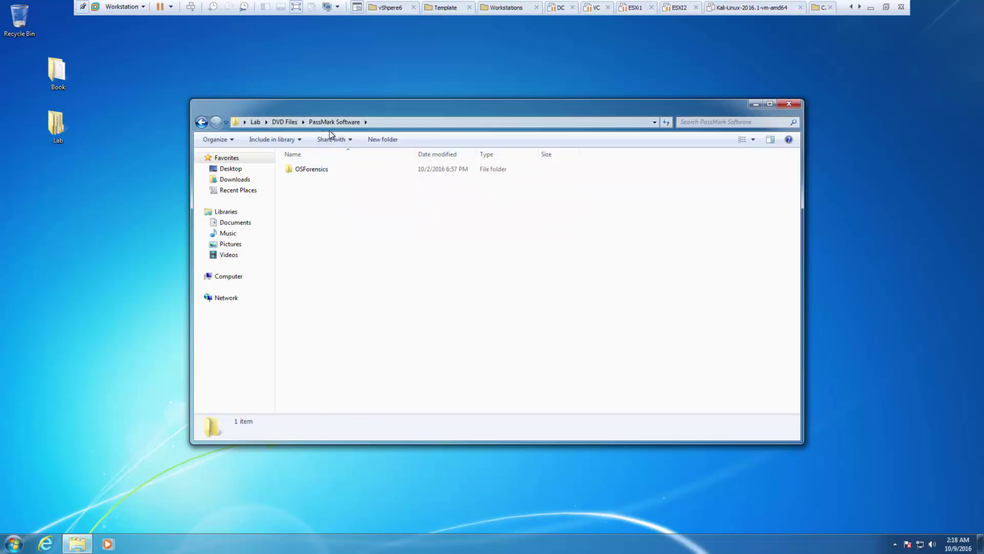
pyautogui.click(313, 171)
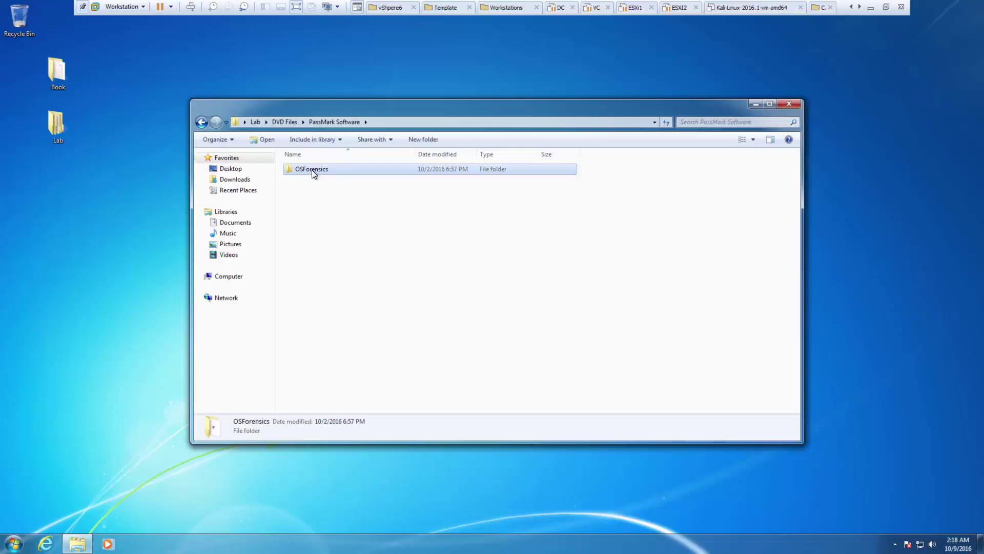
pyautogui.doubleClick(312, 170)
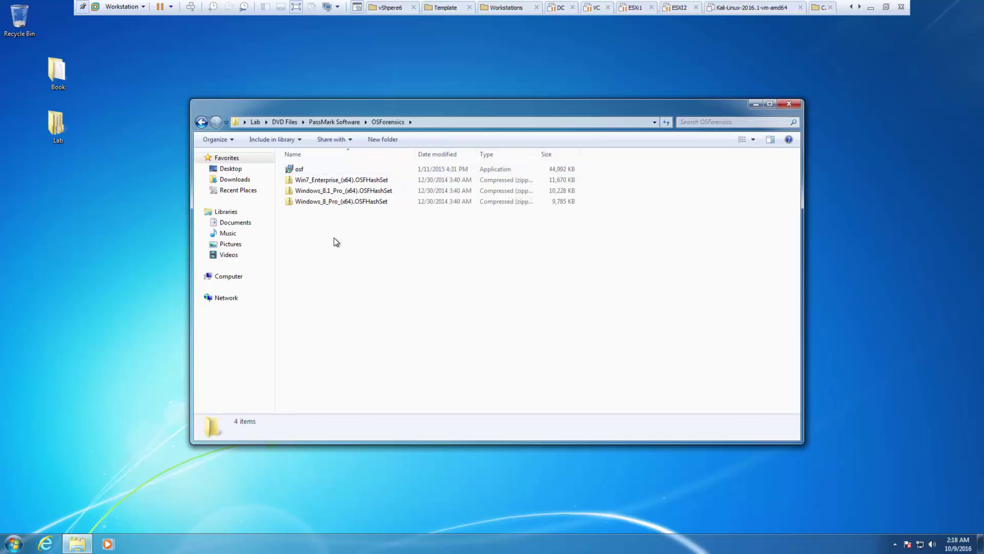
pyautogui.click(316, 171)
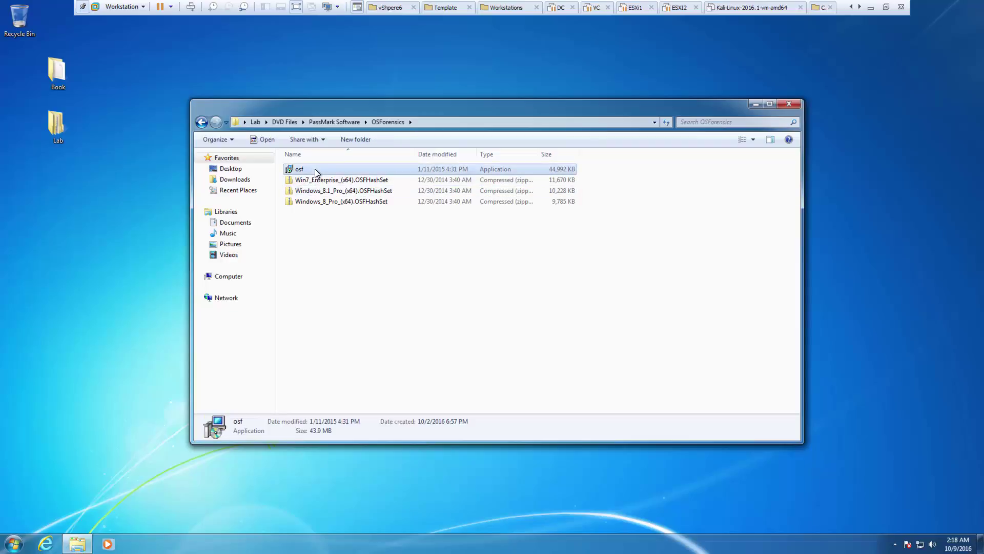
pyautogui.doubleClick(315, 169)
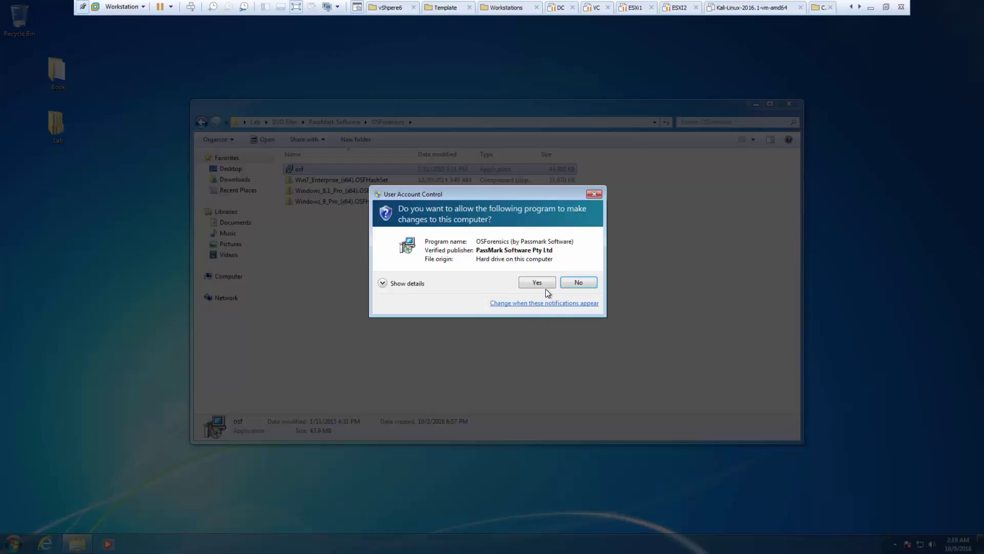
# - Allow the installer, accept the license, and keep the default folder, Start Menu and task settings
pyautogui.click(539, 283)
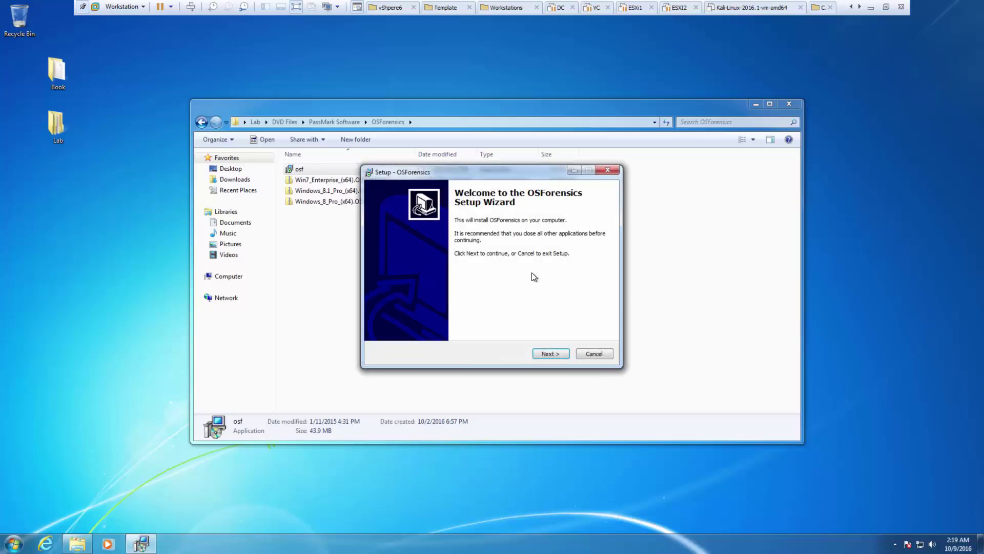
pyautogui.click(552, 354)
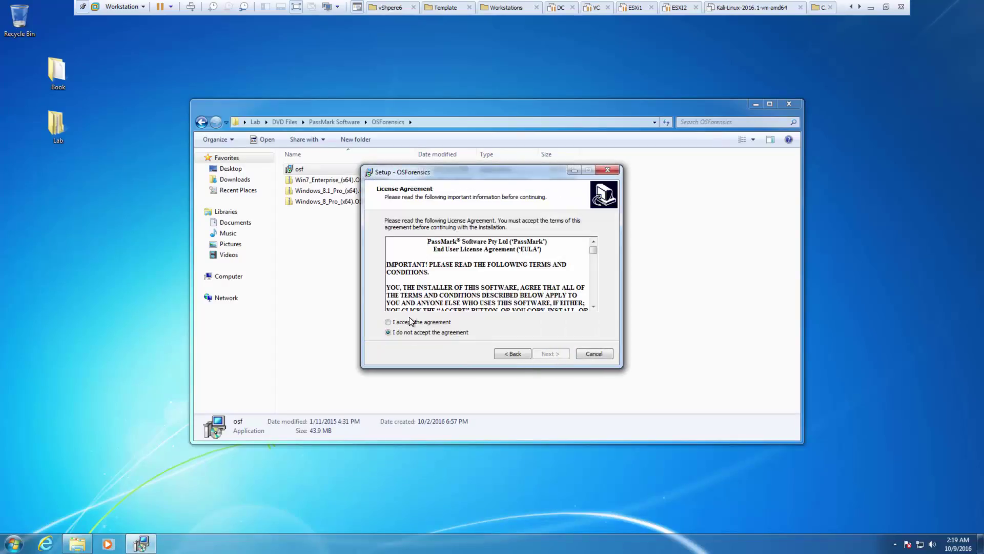
pyautogui.click(411, 322)
pyautogui.click(544, 355)
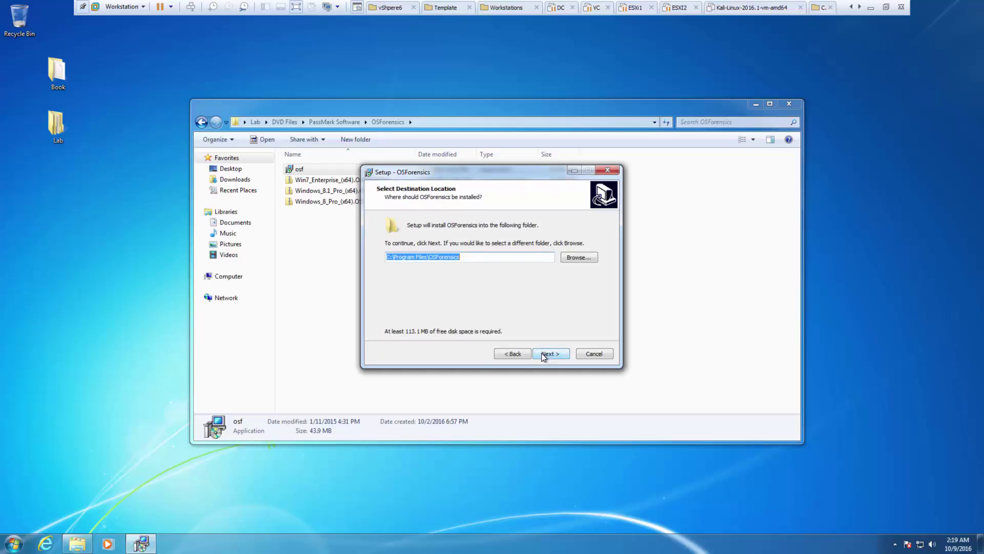
pyautogui.click(545, 355)
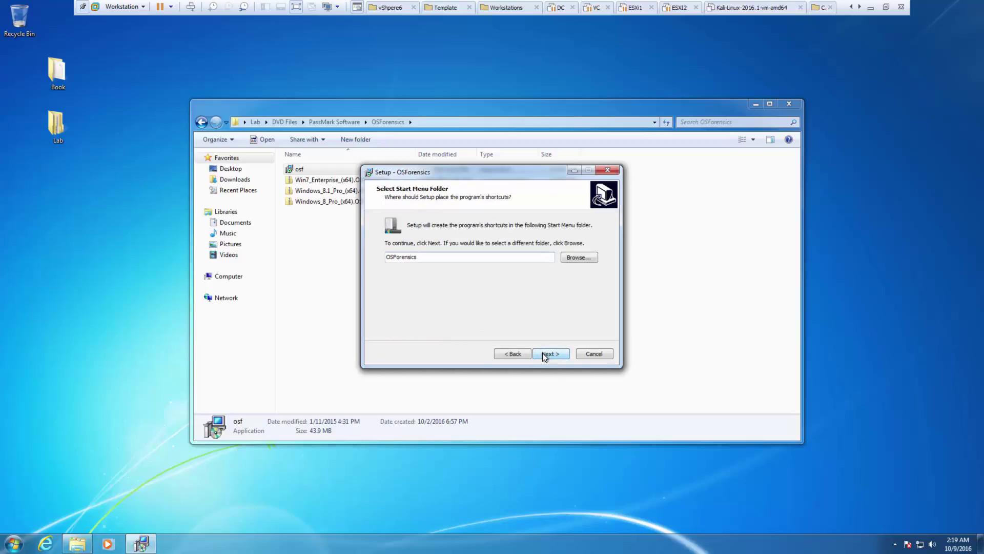
pyautogui.click(545, 355)
pyautogui.click(544, 355)
# - Install OSForensics and finish setup with Launch OSForensics checked
pyautogui.click(544, 355)
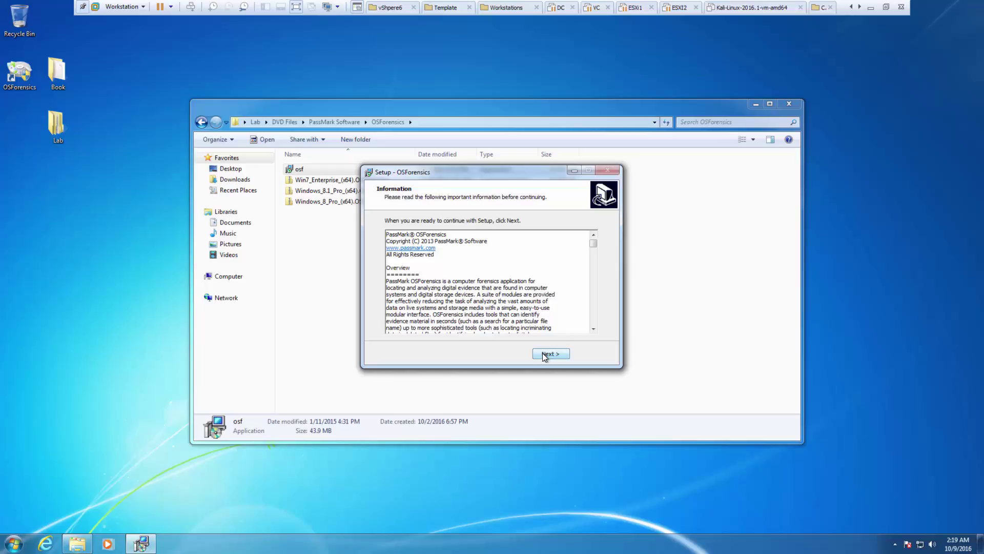
pyautogui.click(545, 355)
pyautogui.click(545, 355)
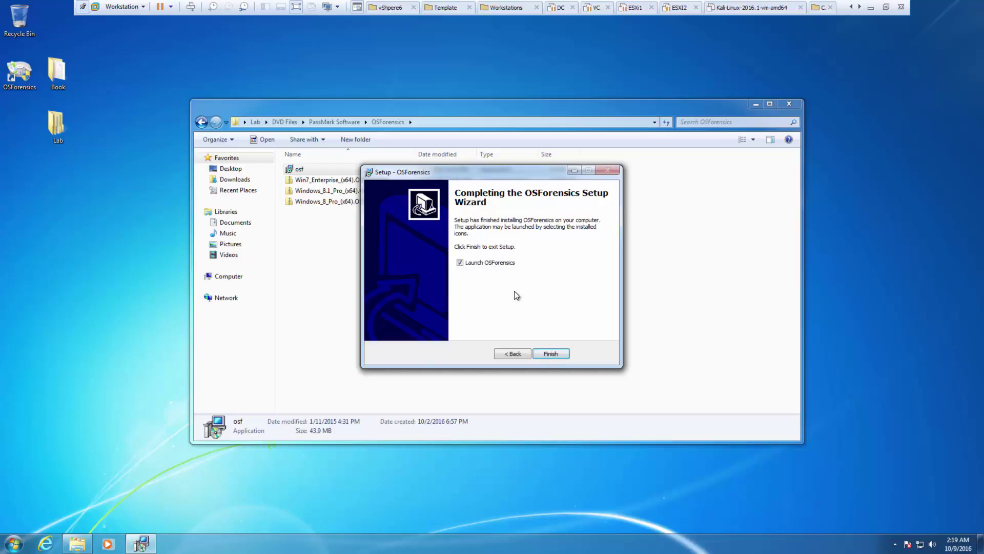
pyautogui.click(545, 355)
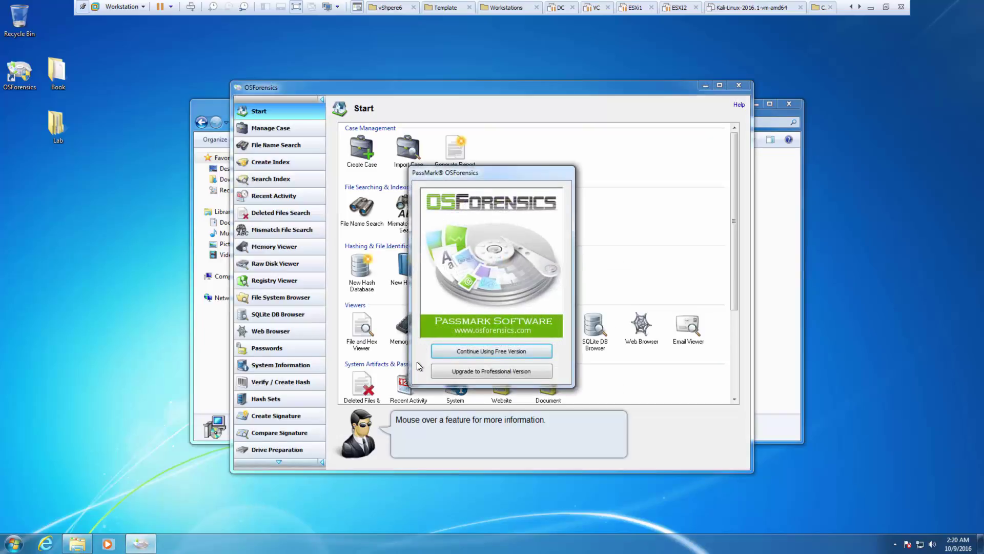
# - Continue with the free version, then return to Explorer and select the Win7_Enterprise_(x64).OSFHashSet archive
pyautogui.click(491, 352)
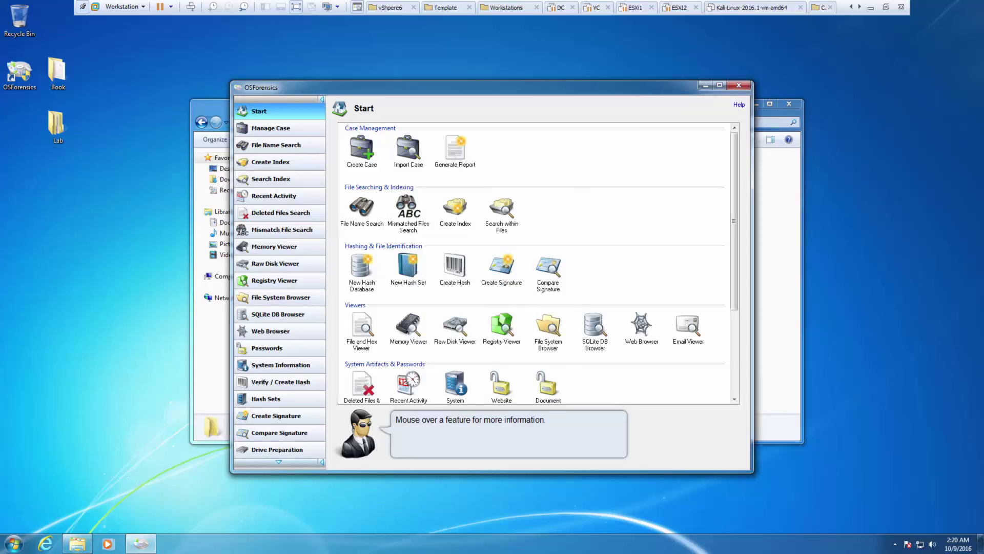
pyautogui.click(777, 296)
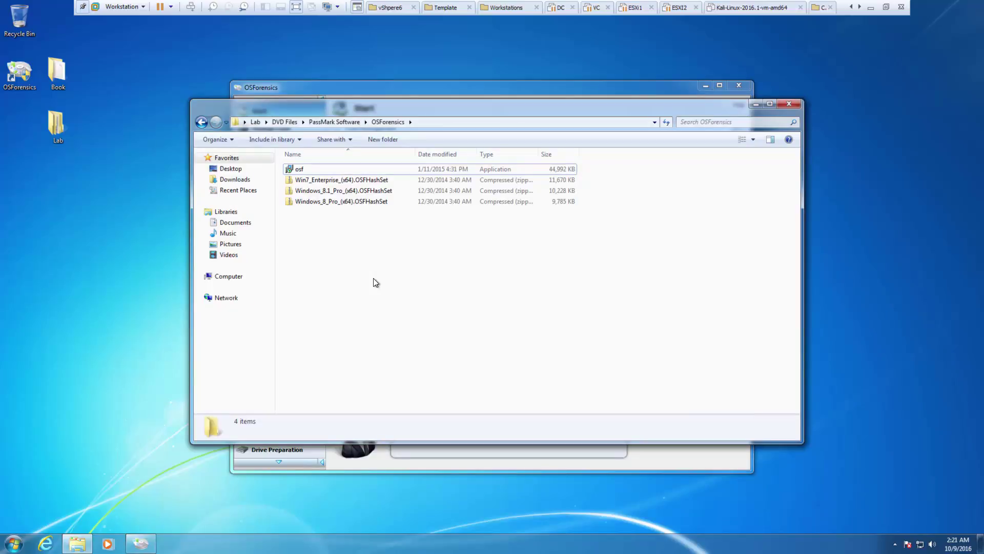
pyautogui.click(332, 184)
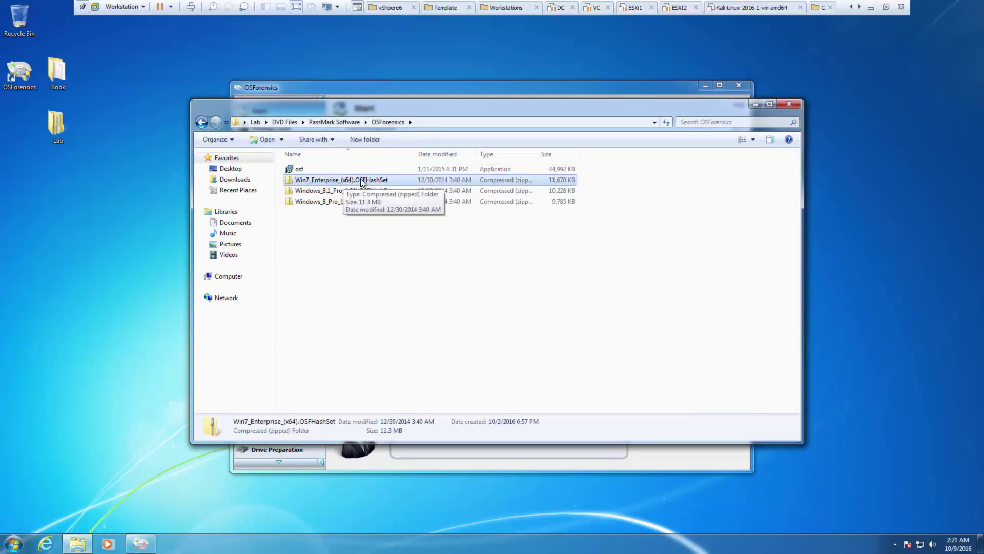
# - Start Extract All on the Win7_Enterprise_(x64).OSFHashSet zip, browse Local Disk (C:), then cancel the browse
pyautogui.rightClick(300, 184)
pyautogui.click(321, 213)
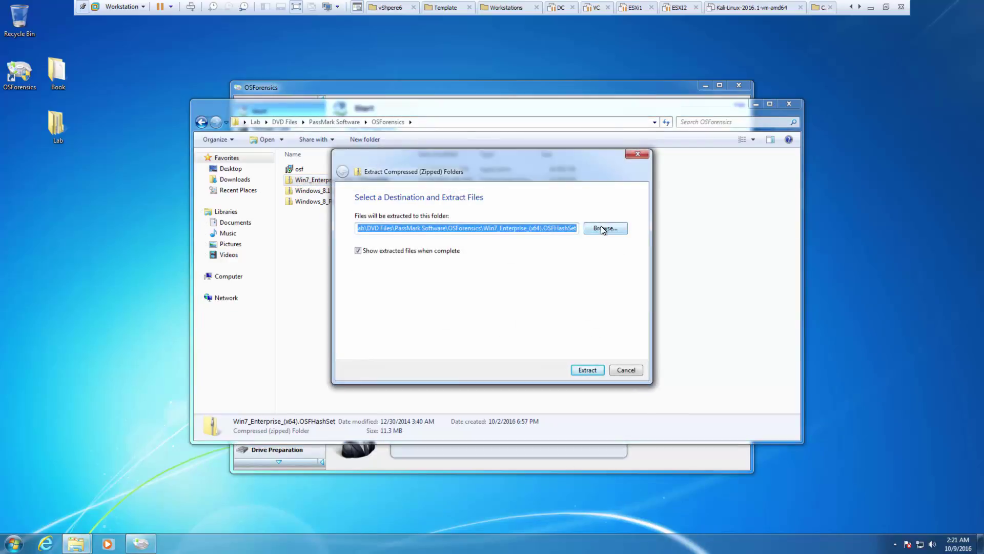
pyautogui.click(602, 229)
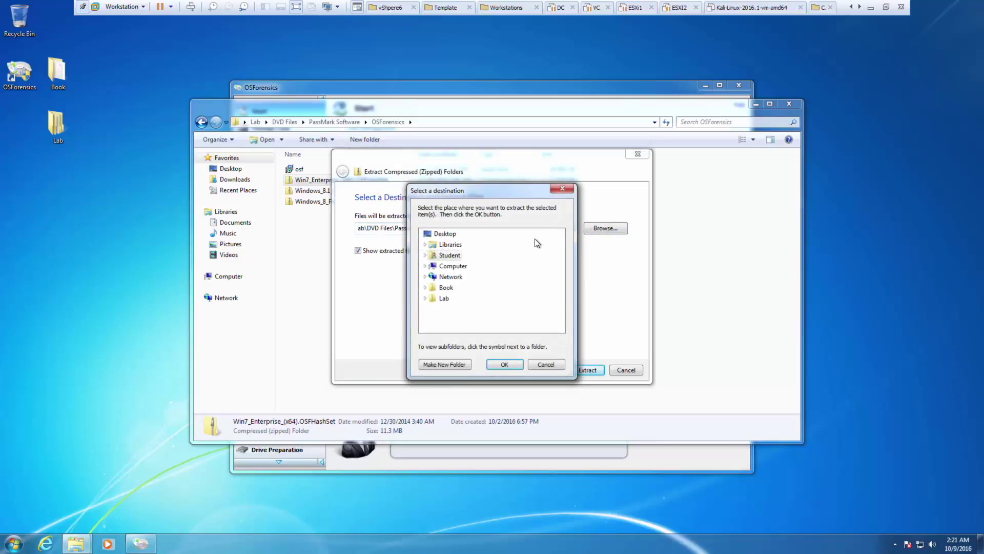
pyautogui.click(440, 266)
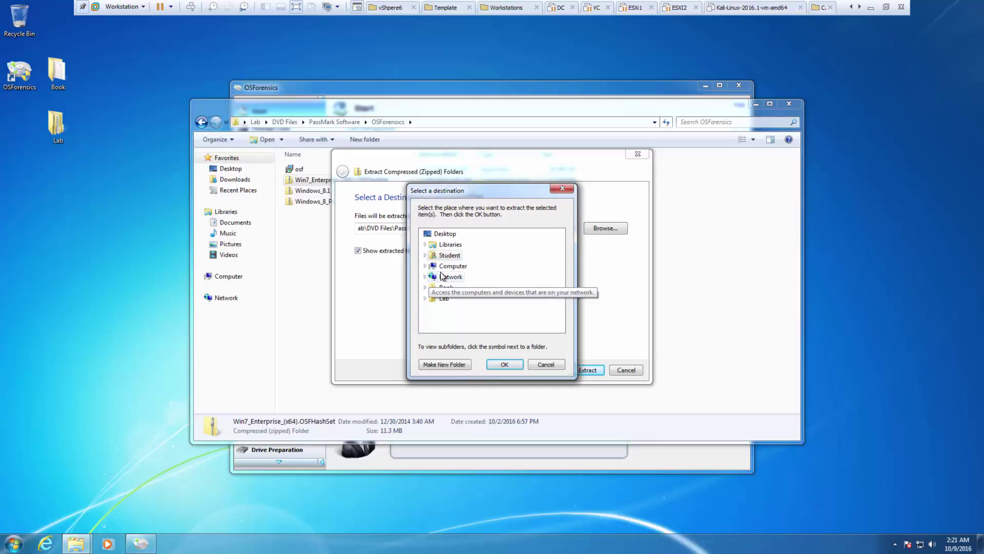
pyautogui.doubleClick(456, 277)
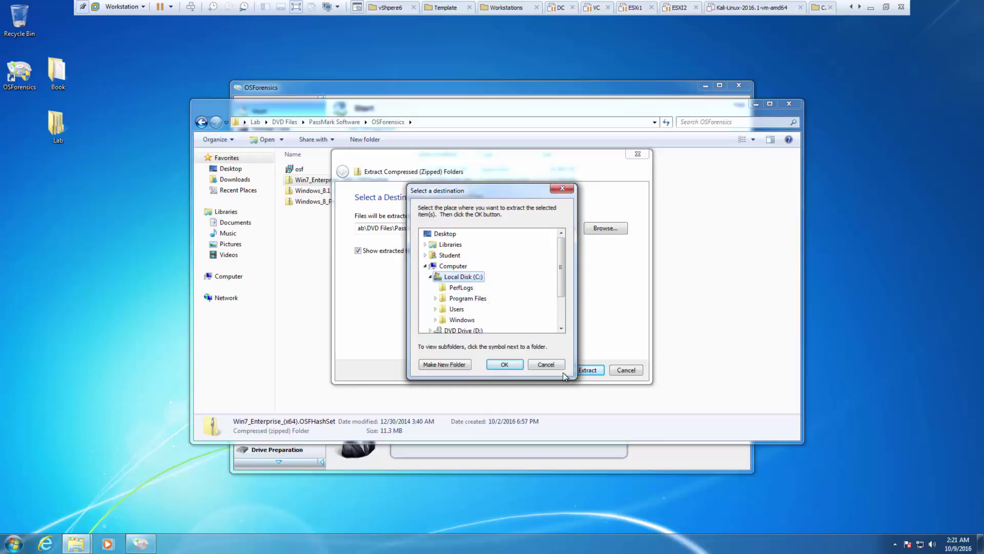
pyautogui.click(545, 364)
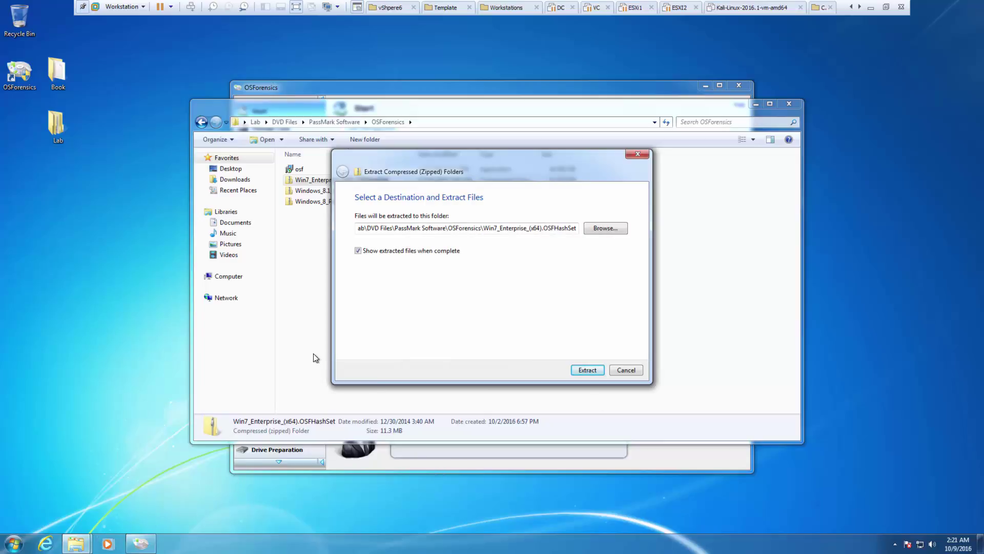
# - Open a new Explorer window showing Local Disk (C:)
pyautogui.rightClick(83, 541)
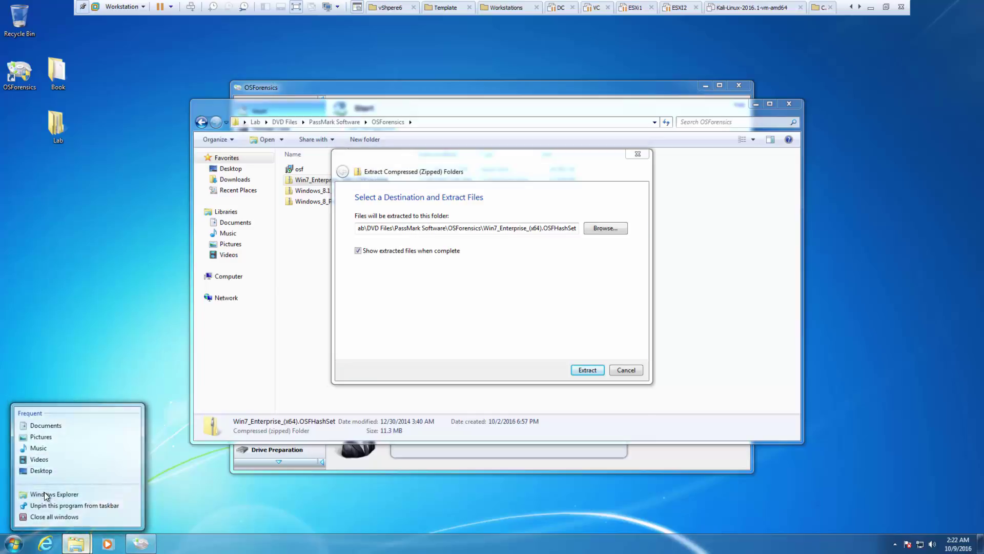
pyautogui.click(44, 491)
pyautogui.click(238, 288)
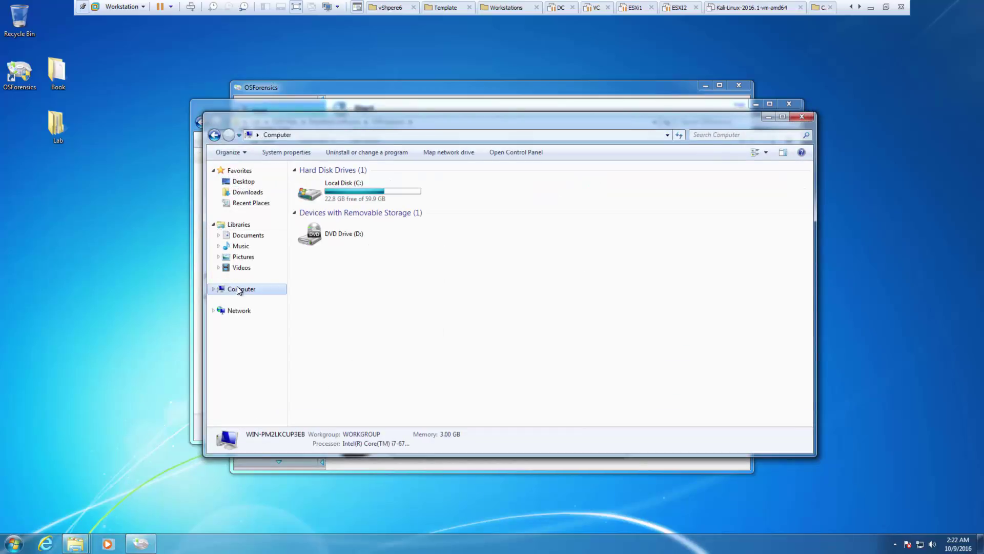
pyautogui.doubleClick(364, 198)
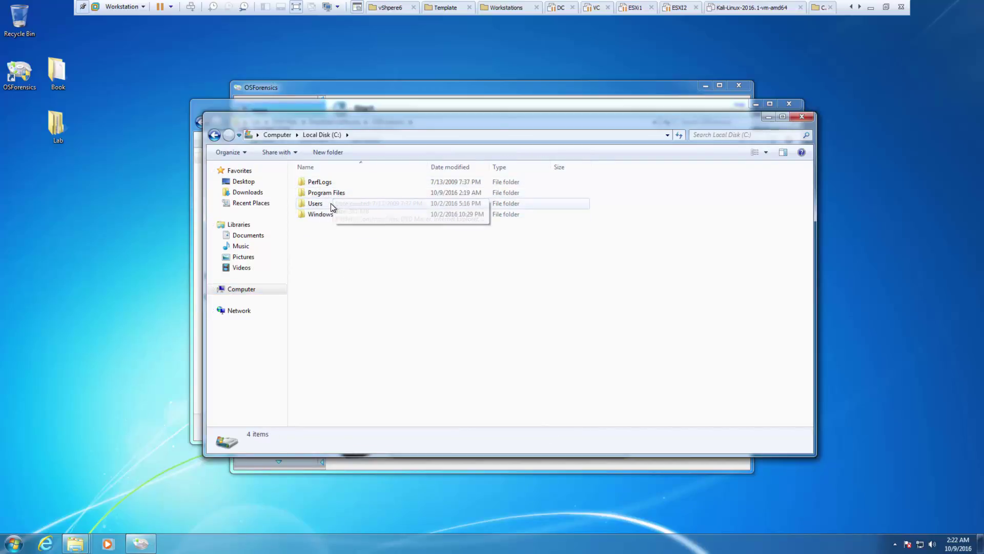
# - Enable Show hidden files, folders and drives so ProgramData appears, then close the window
pyautogui.click(244, 152)
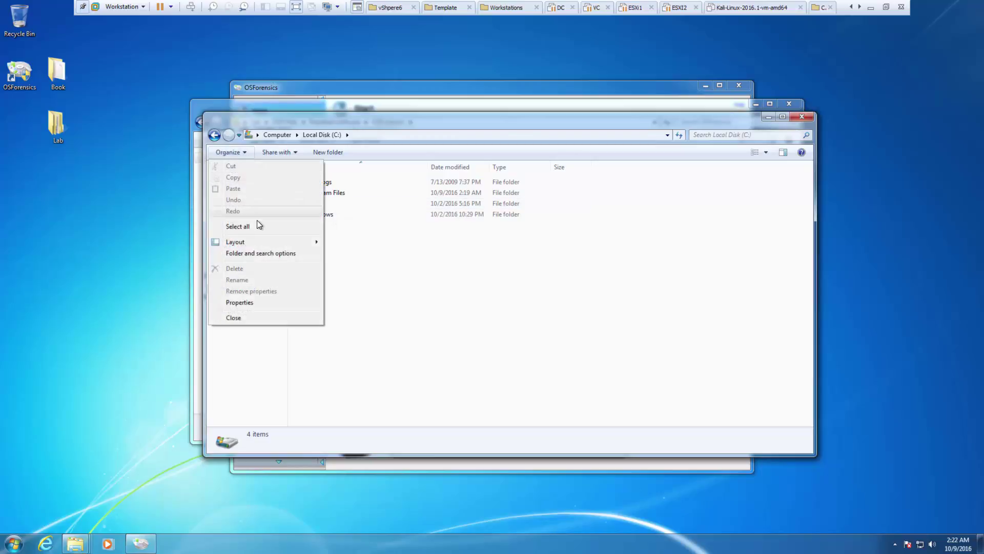
pyautogui.click(244, 253)
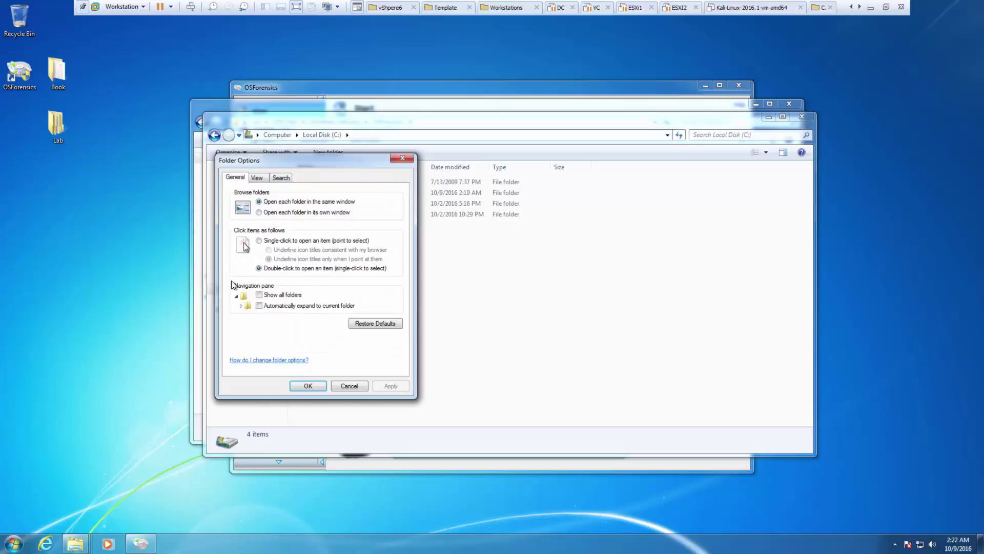
pyautogui.click(257, 178)
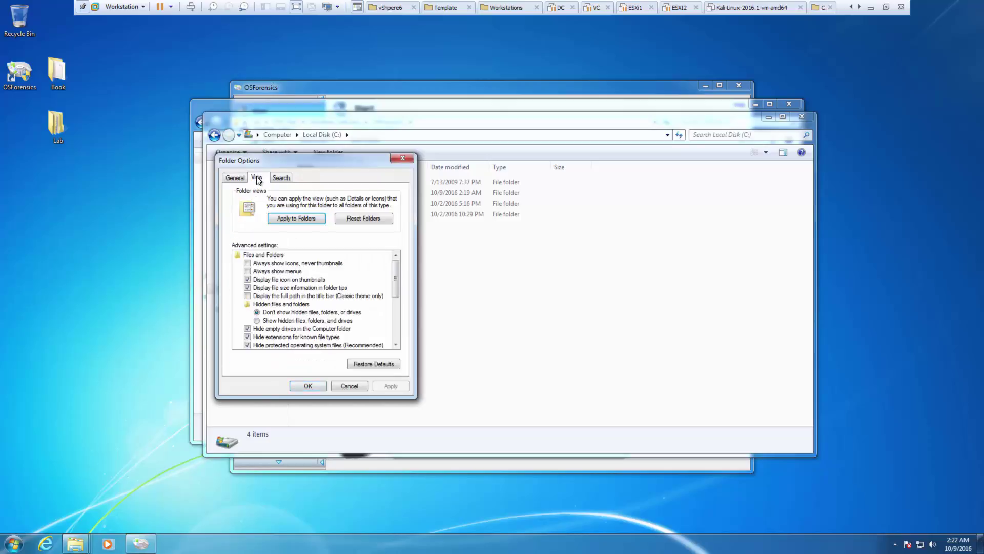
pyautogui.click(283, 321)
pyautogui.click(306, 386)
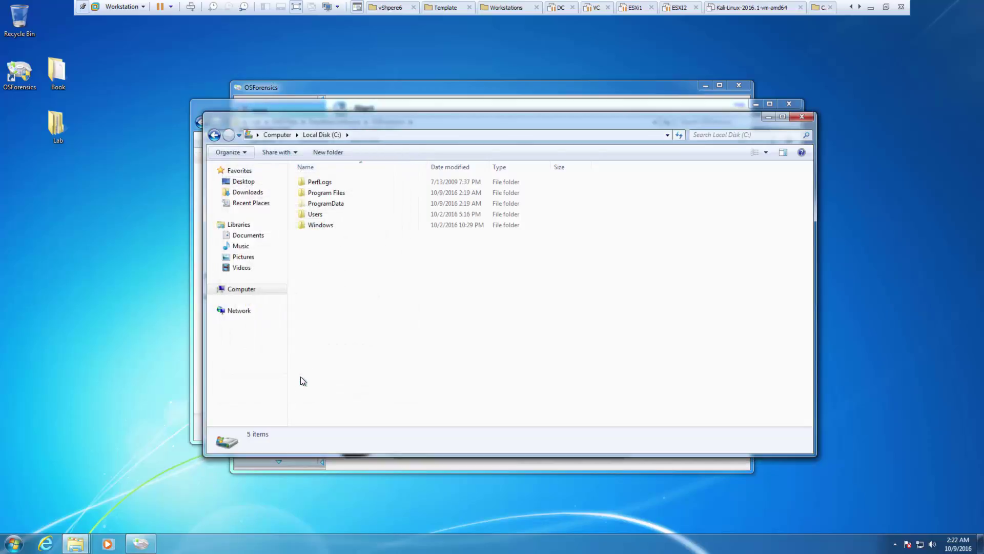
pyautogui.click(323, 205)
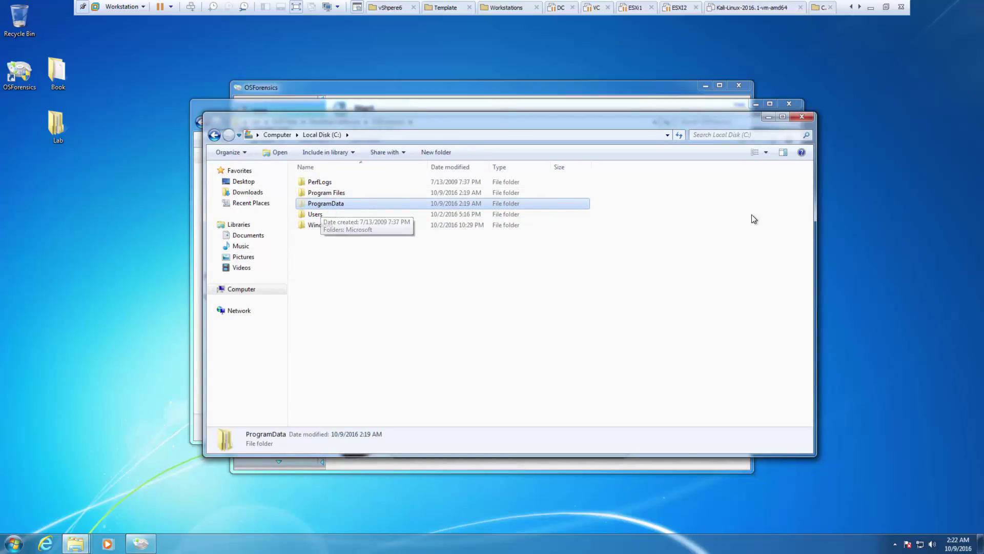
pyautogui.click(800, 118)
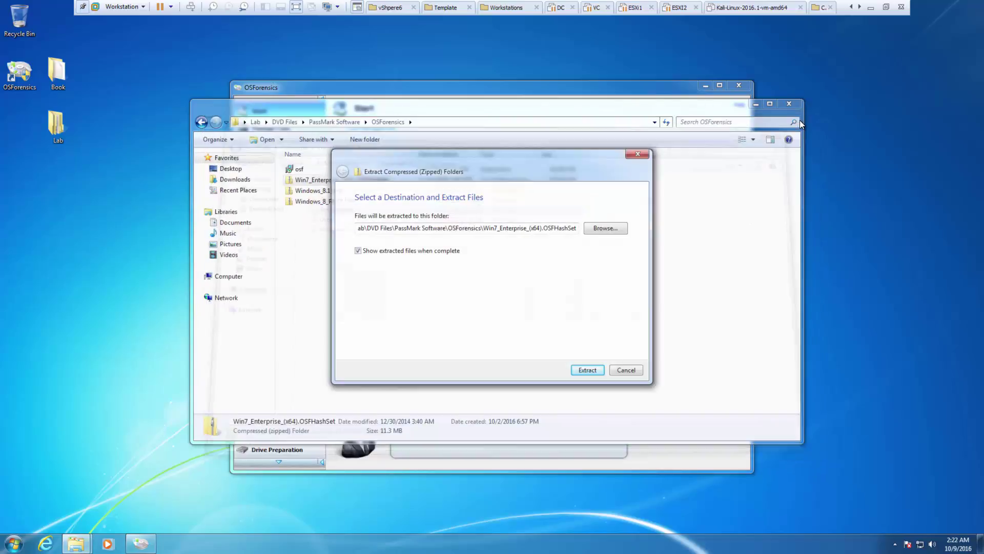
# - Set the extraction destination to C:\ProgramData\PassMark\OSForensics\hashSets
pyautogui.click(606, 230)
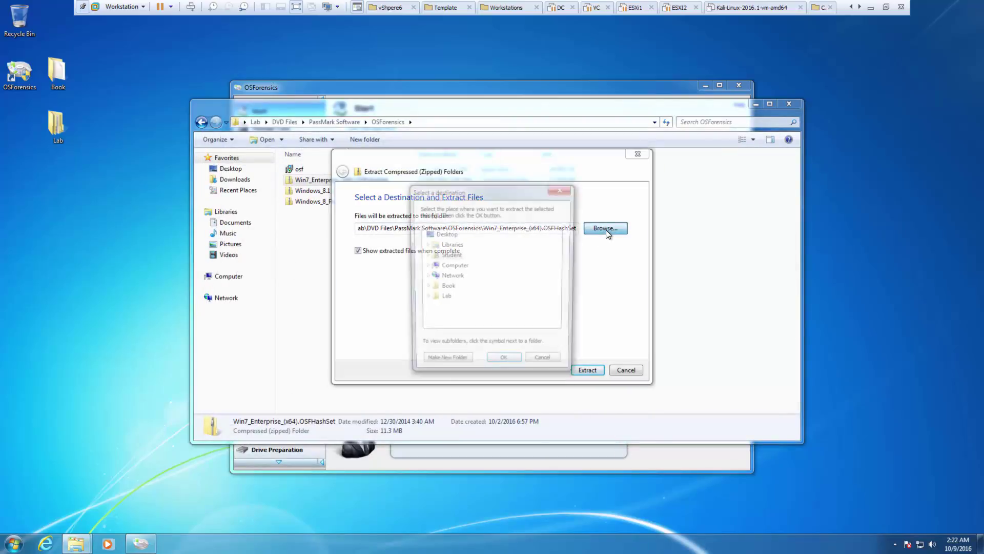
pyautogui.click(449, 266)
pyautogui.click(462, 276)
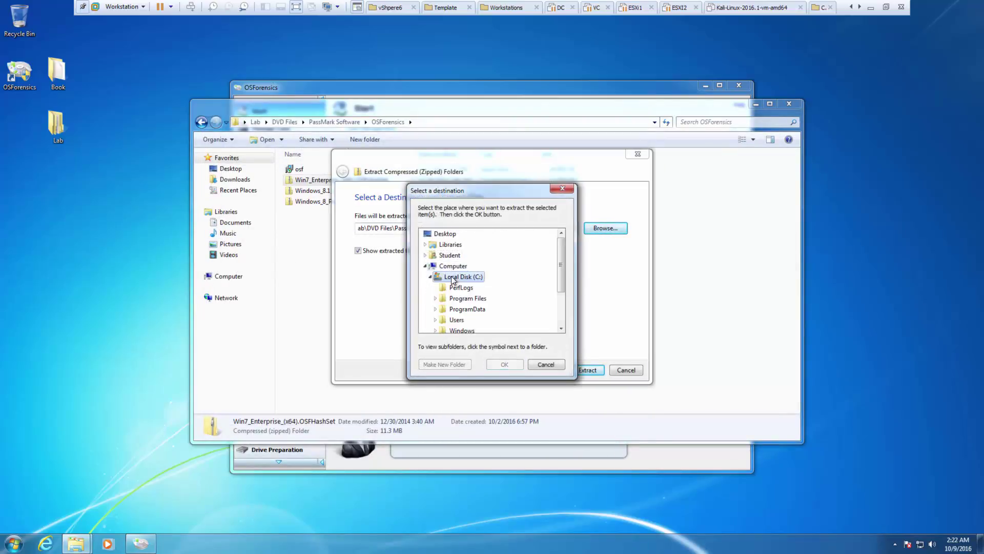
pyautogui.click(475, 307)
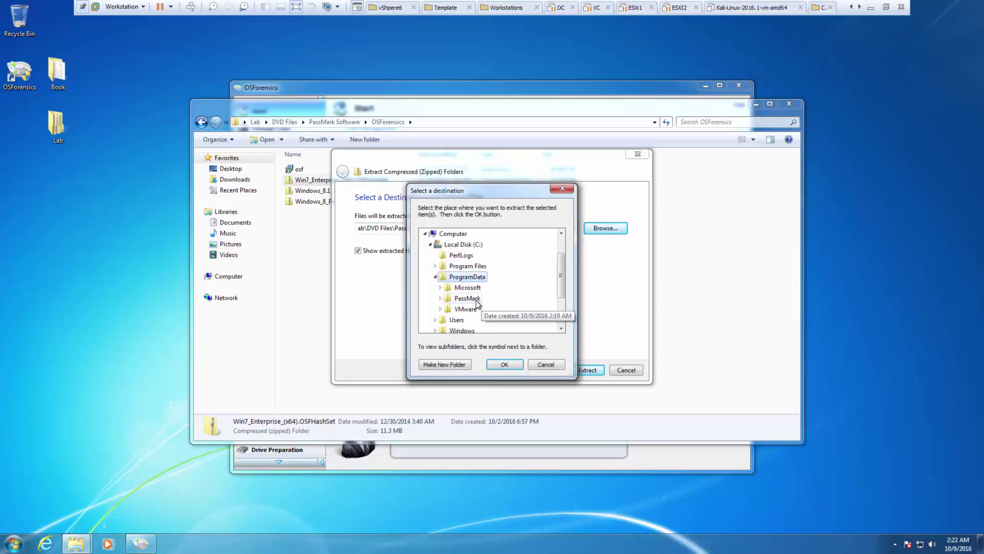
pyautogui.click(476, 301)
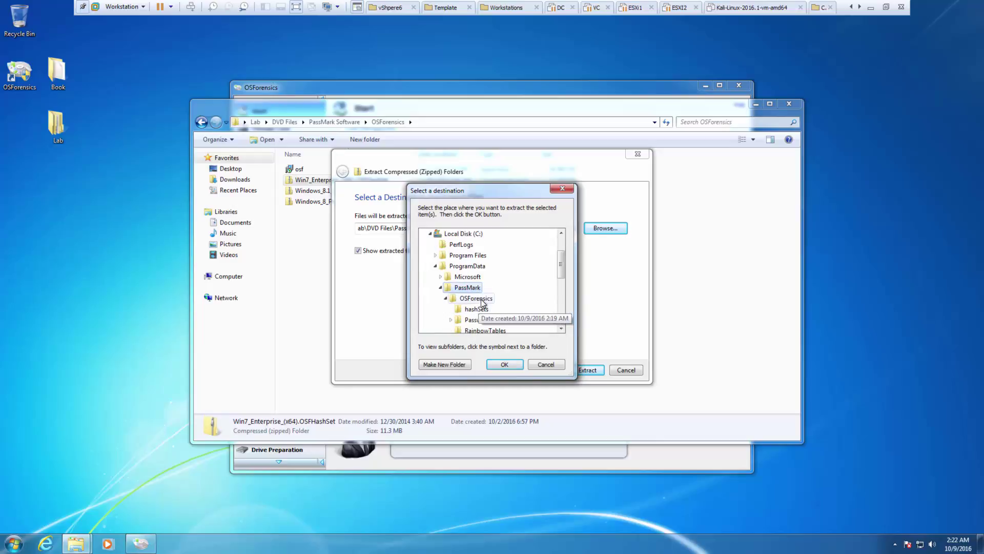
pyautogui.click(480, 309)
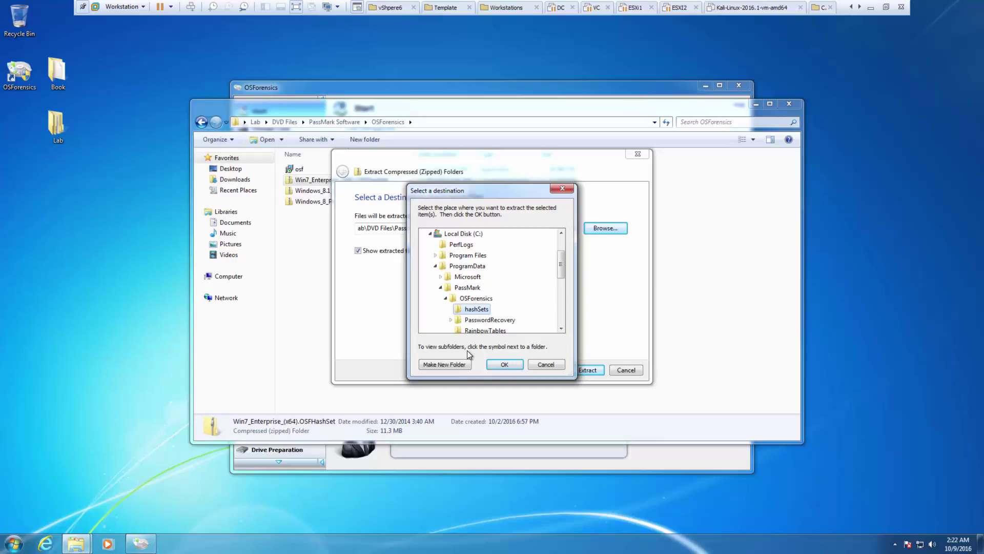
pyautogui.click(504, 363)
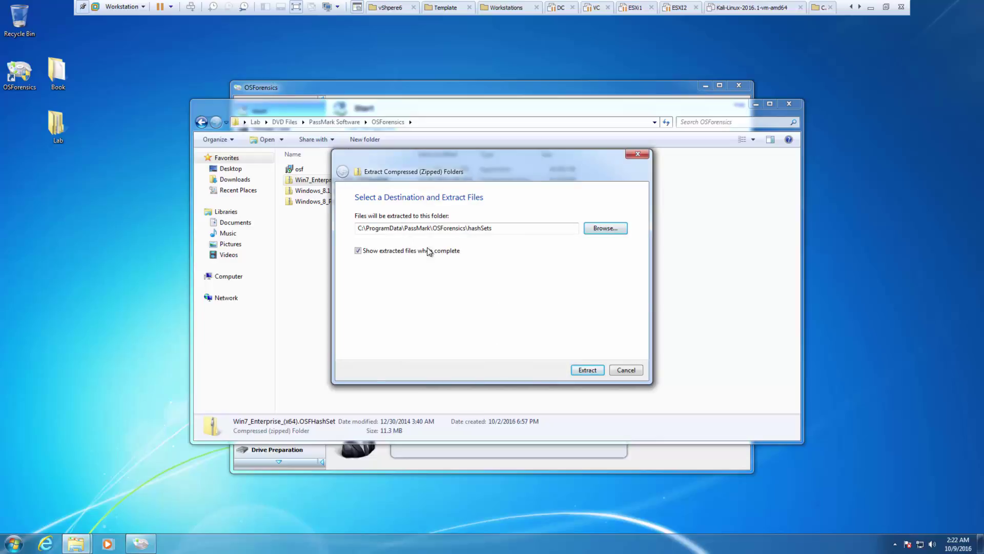
# - Extract the hash set, then close the hashSets, OSForensics folder and OSForensics application windows
pyautogui.doubleClick(361, 231)
pyautogui.moveTo(405, 236); pyautogui.dragTo(424, 231)
pyautogui.click(441, 229)
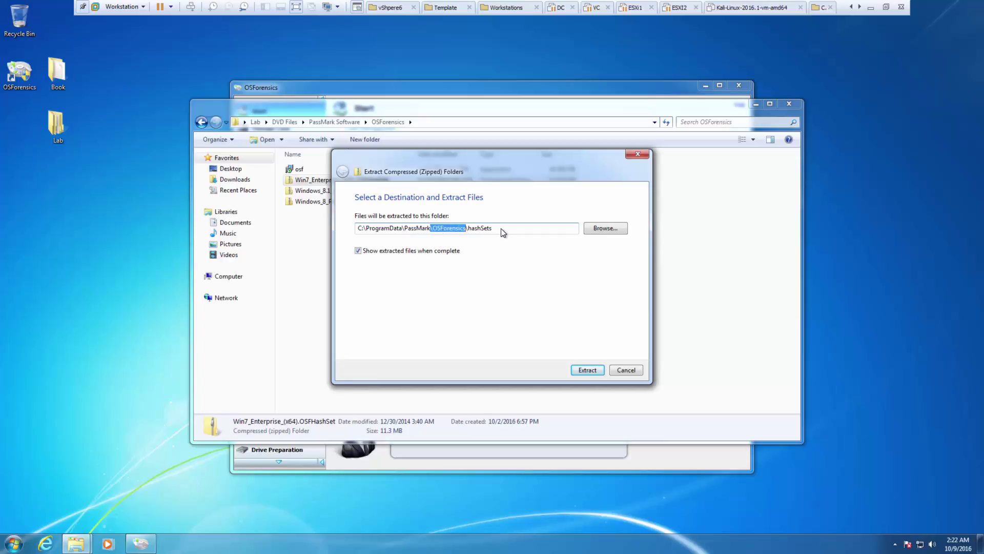
pyautogui.click(582, 370)
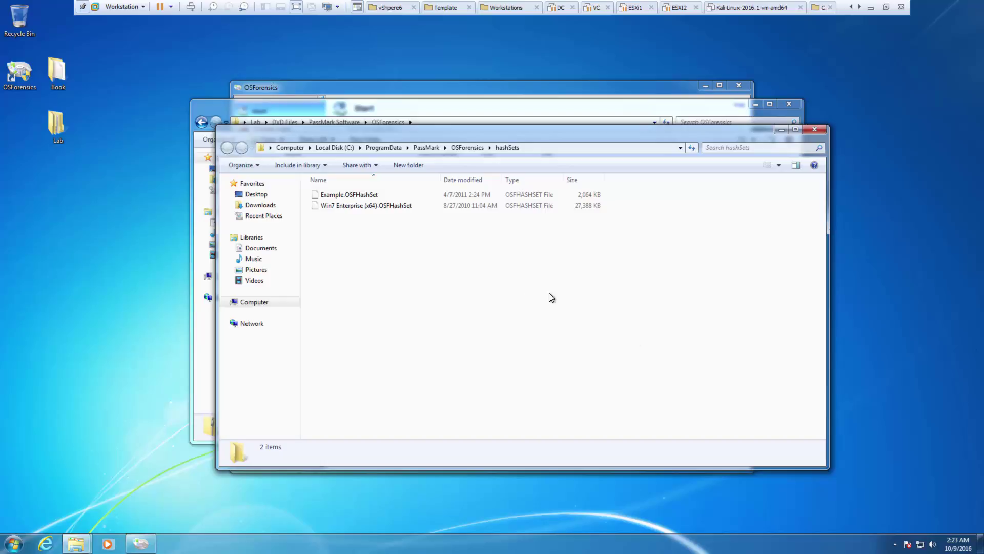
pyautogui.click(811, 132)
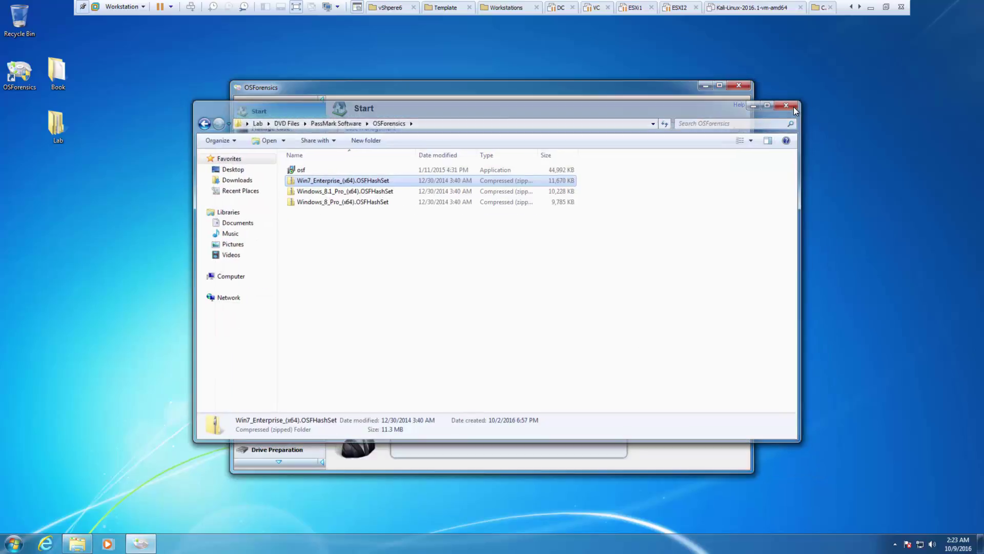
pyautogui.click(795, 109)
pyautogui.click(740, 86)
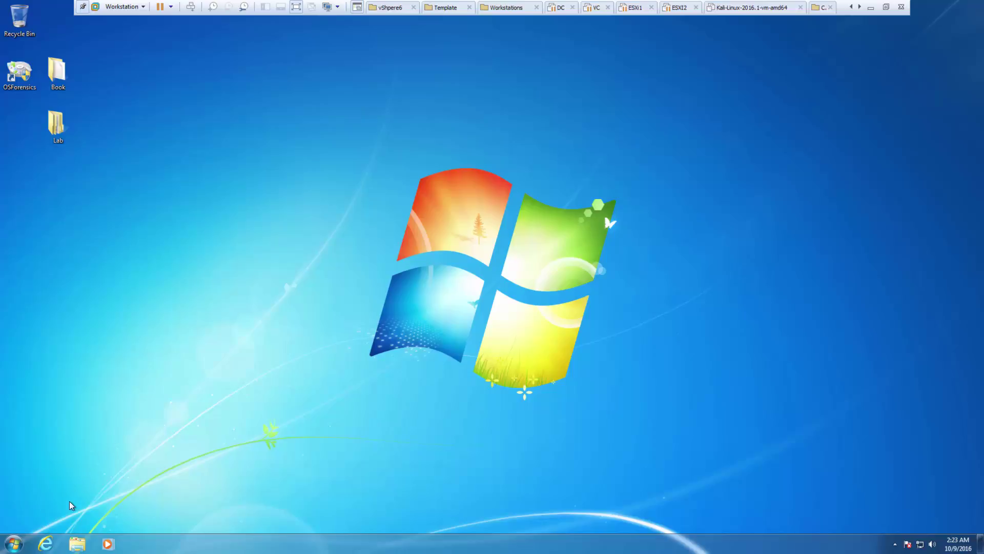
# - Open Internet Explorer, dismiss the setup prompts, and go to google.com
pyautogui.click(46, 544)
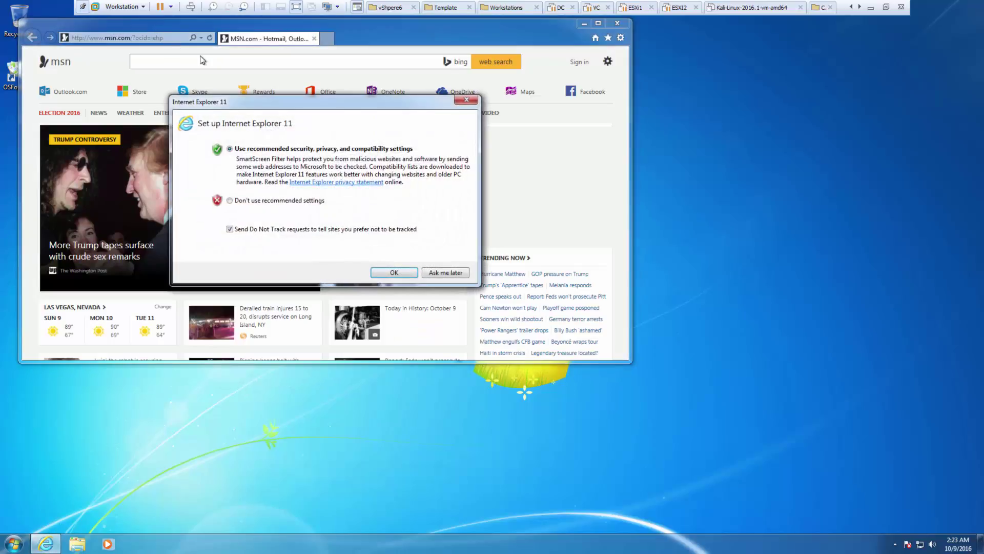
pyautogui.click(466, 100)
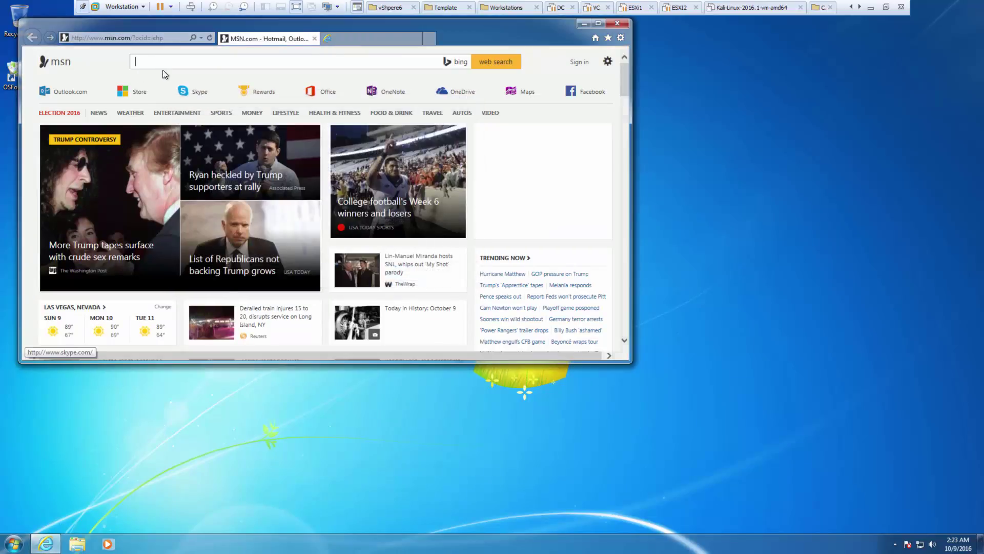
pyautogui.click(418, 38)
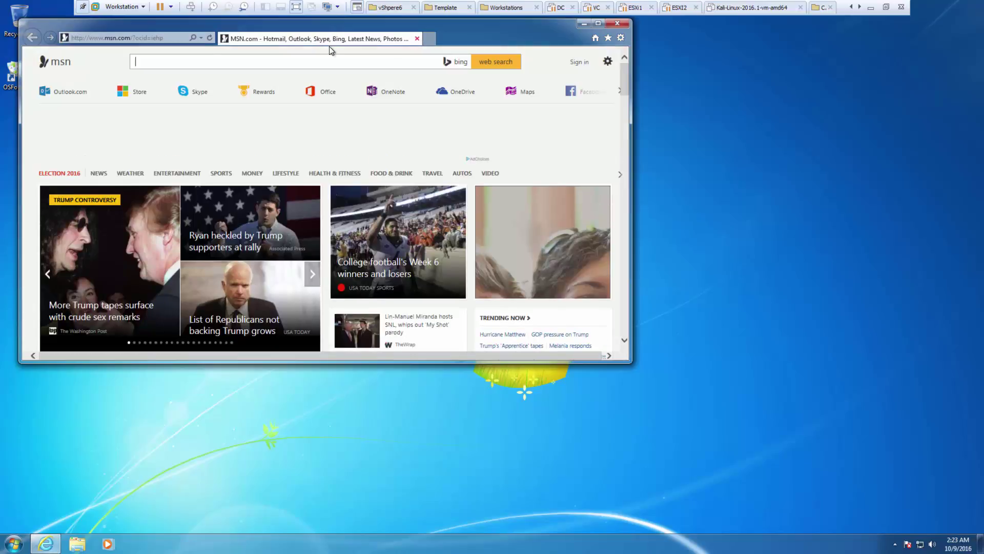
pyautogui.click(169, 39)
pyautogui.write('g')
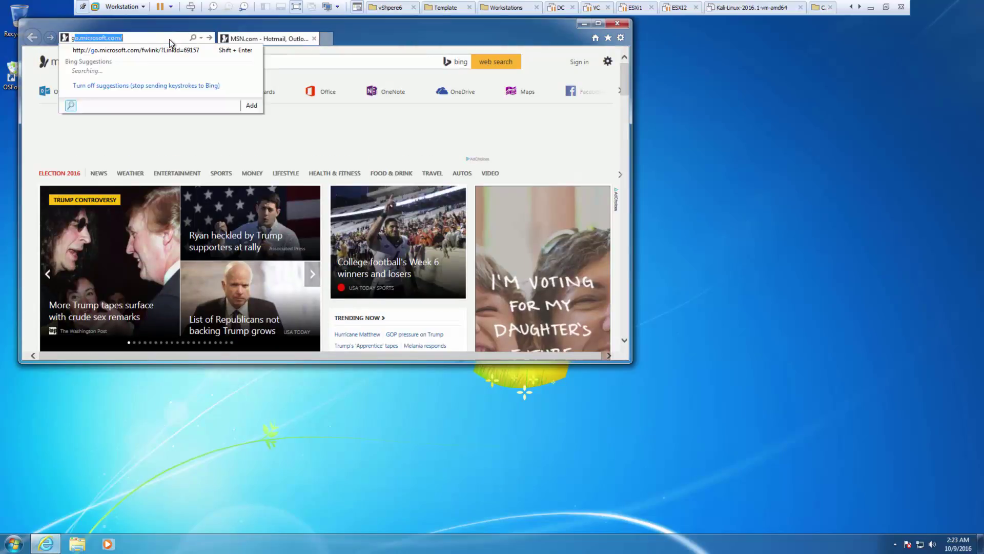
pyautogui.write('oogle.com')
pyautogui.press('Return')
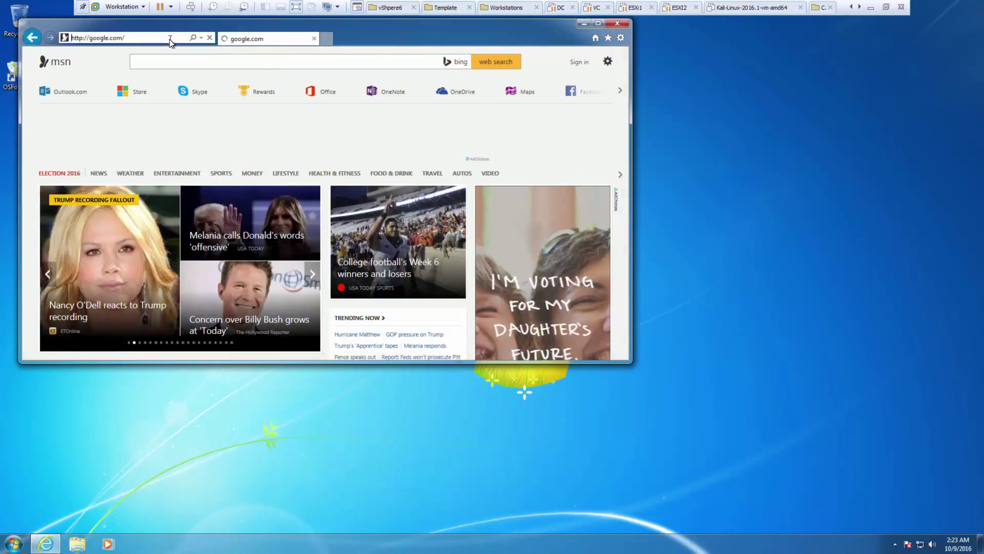
# - Search Google for 'ftk imager 3.3.0'
pyautogui.write('f')
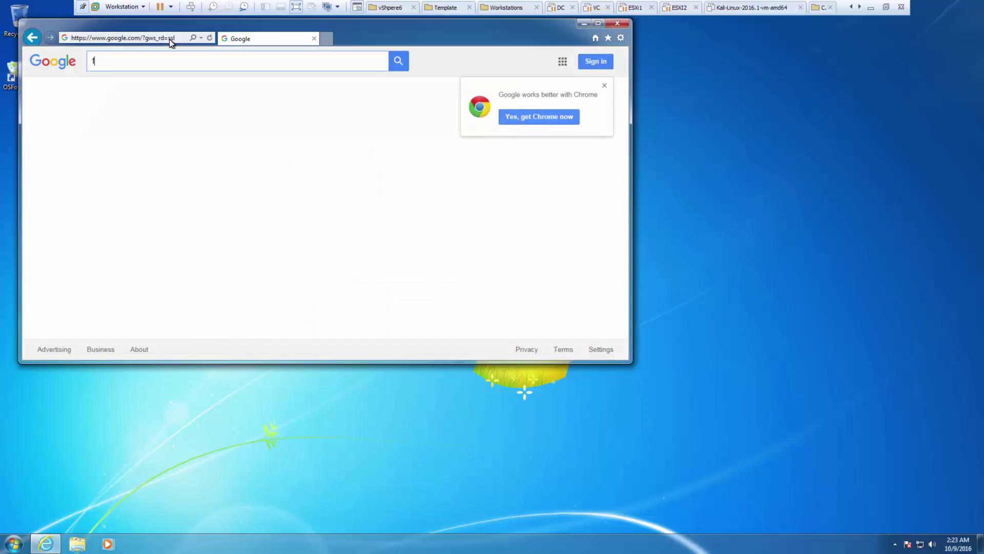
pyautogui.write('tk ')
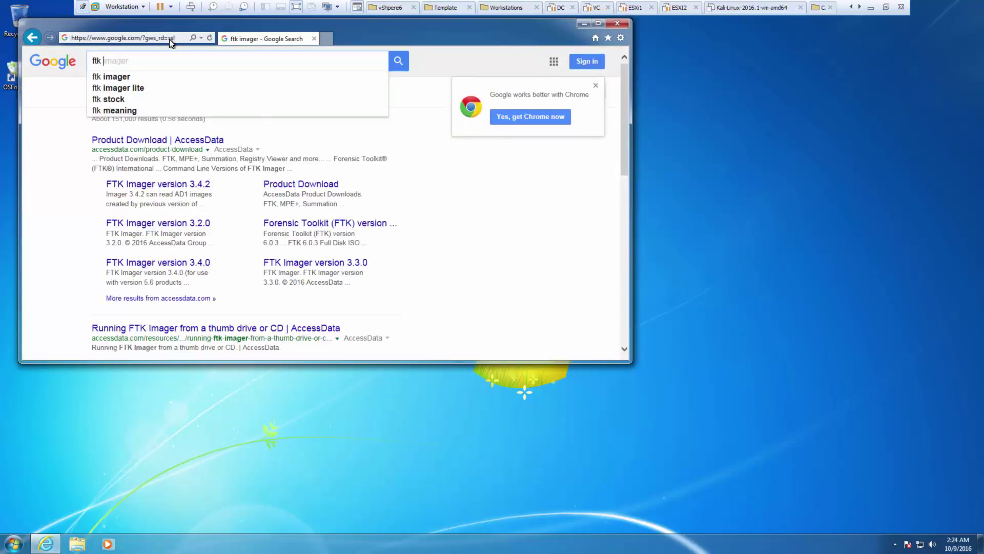
pyautogui.write('3.3')
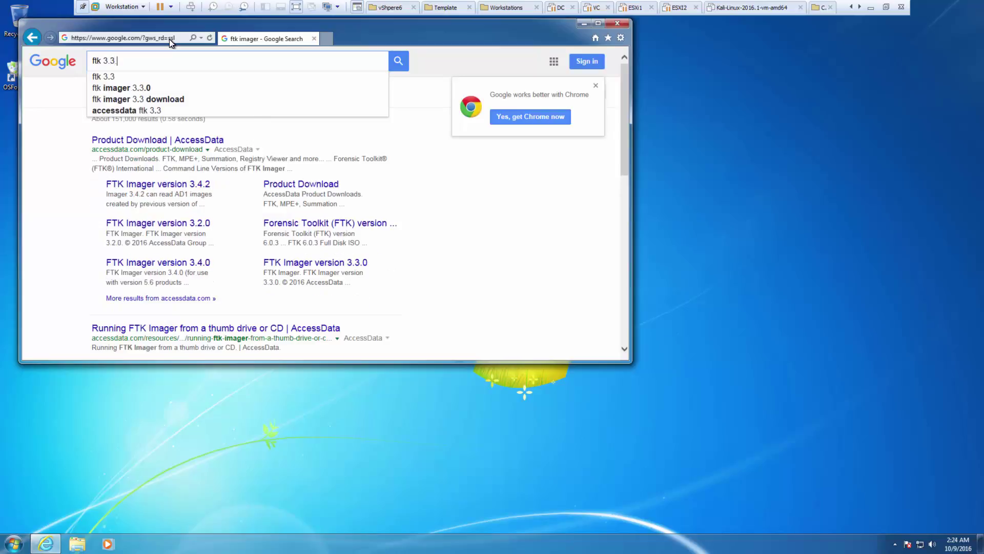
pyautogui.write('.0')
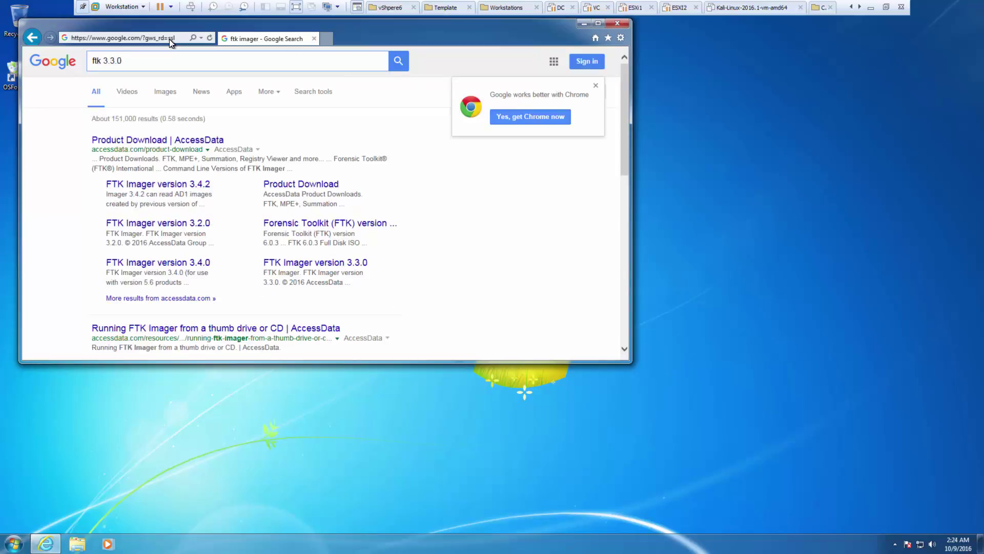
pyautogui.press('Left')
pyautogui.press('Left')
pyautogui.press('Left')
pyautogui.press('Left')
pyautogui.press('Left')
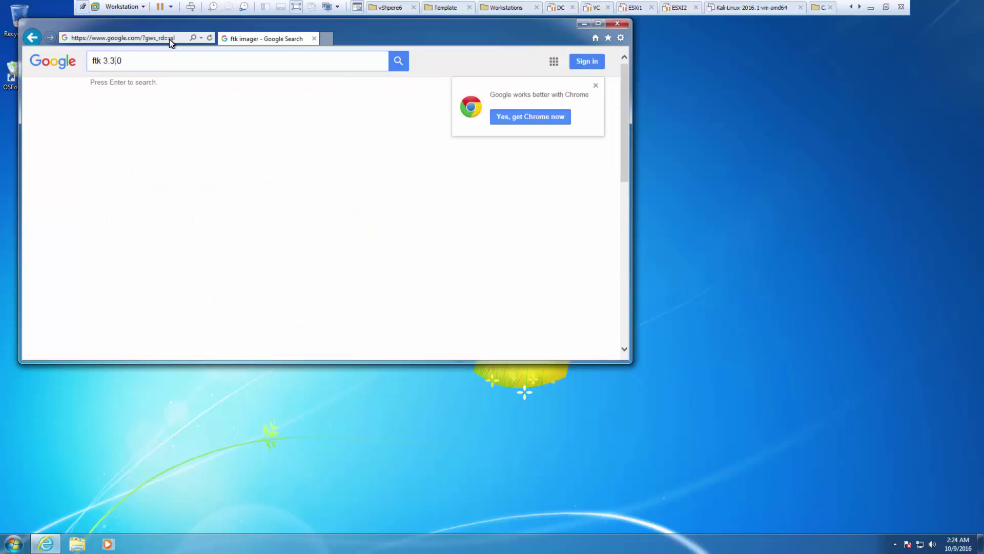
pyautogui.write('imGE')
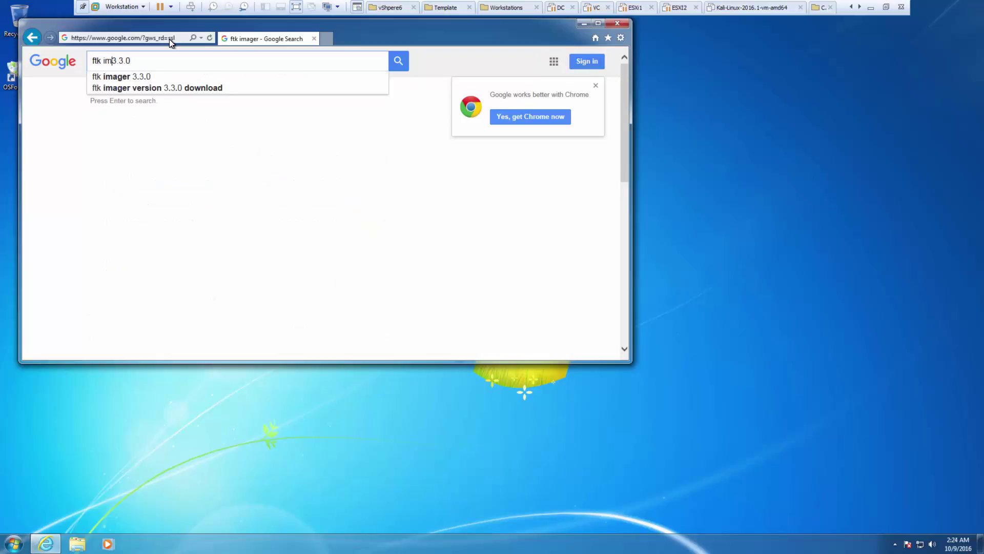
pyautogui.write('R')
pyautogui.press('BackSpace')
pyautogui.press('BackSpace')
pyautogui.press('BackSpace')
pyautogui.press('BackSpace')
pyautogui.write('ager')
pyautogui.press('Return')
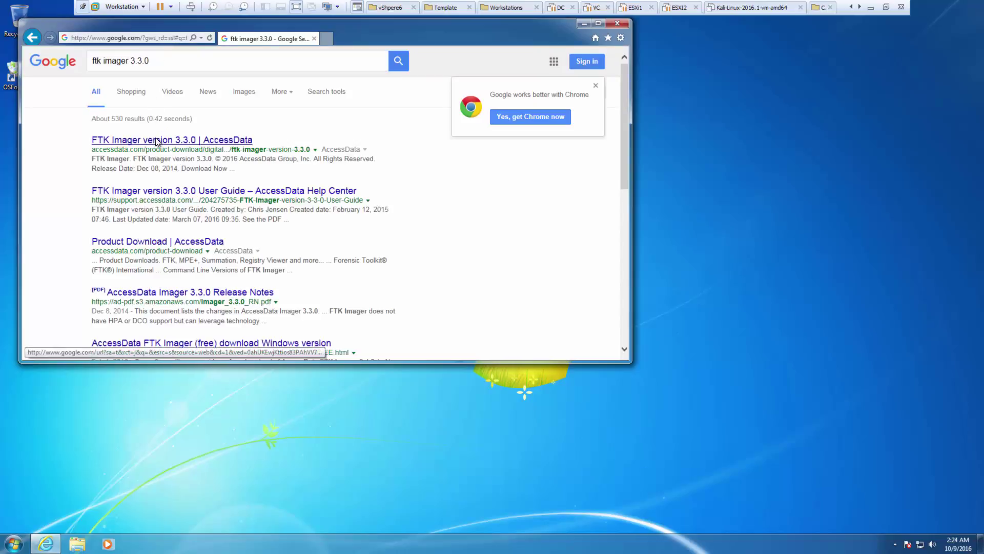
# - Open the AccessData FTK Imager 3.3.0 result, request the download, and maximize the browser
pyautogui.click(158, 142)
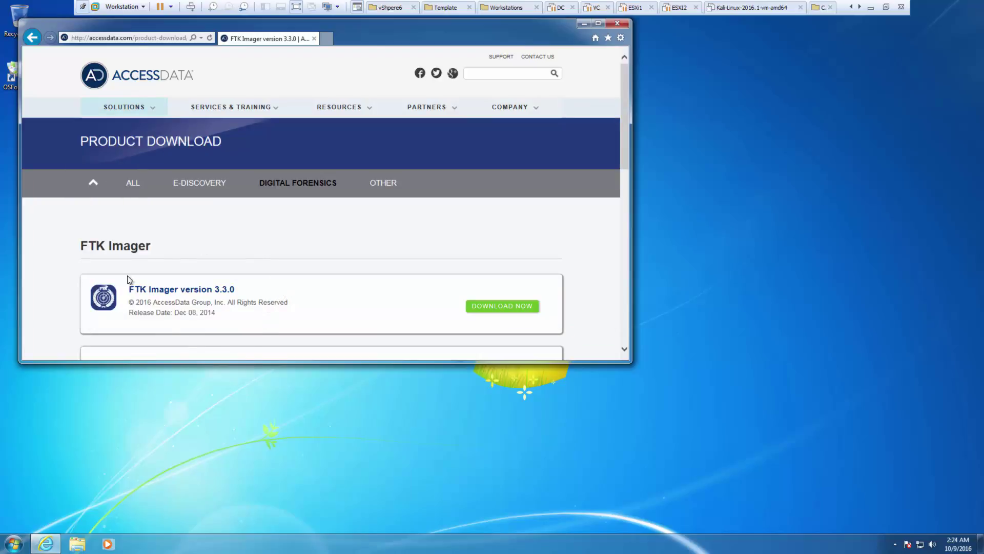
pyautogui.click(488, 305)
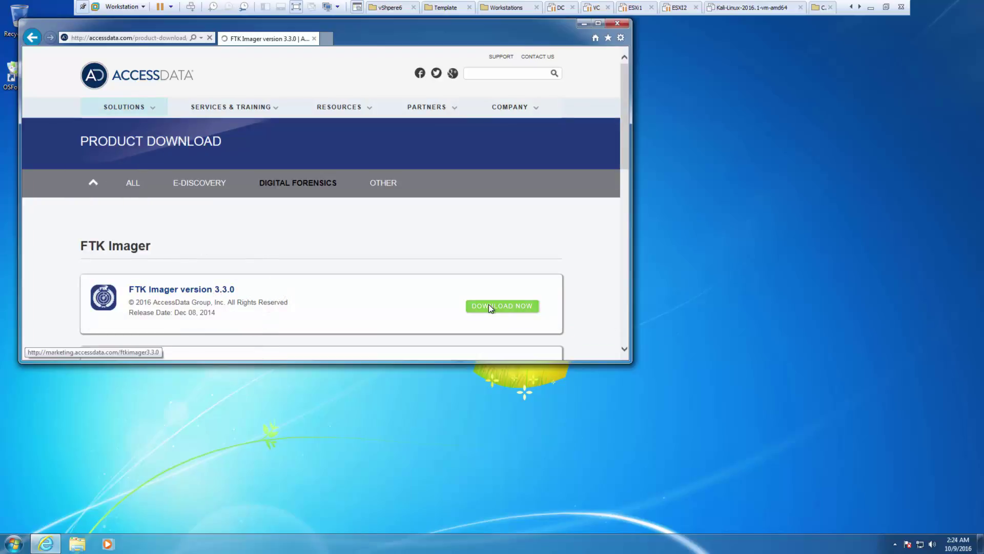
pyautogui.click(598, 23)
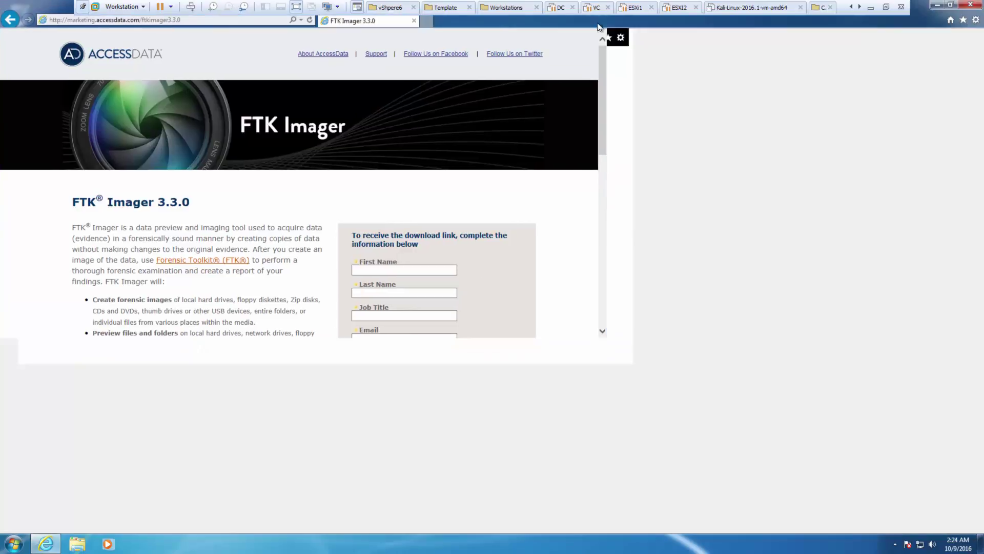
# - Enter the contact's first and last name, job title 'instructor', e-mail address, and organization CSN
pyautogui.click(571, 269)
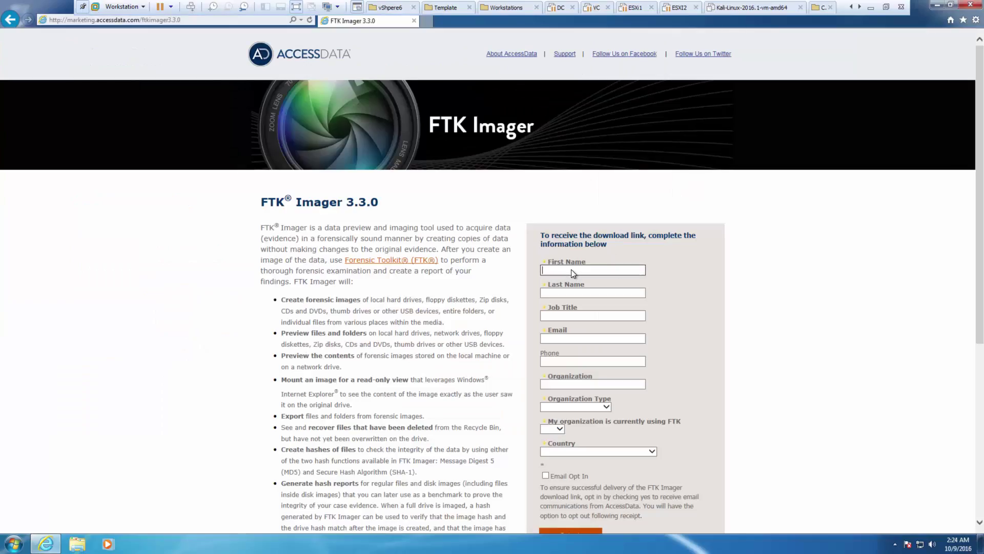
pyautogui.press('Tab')
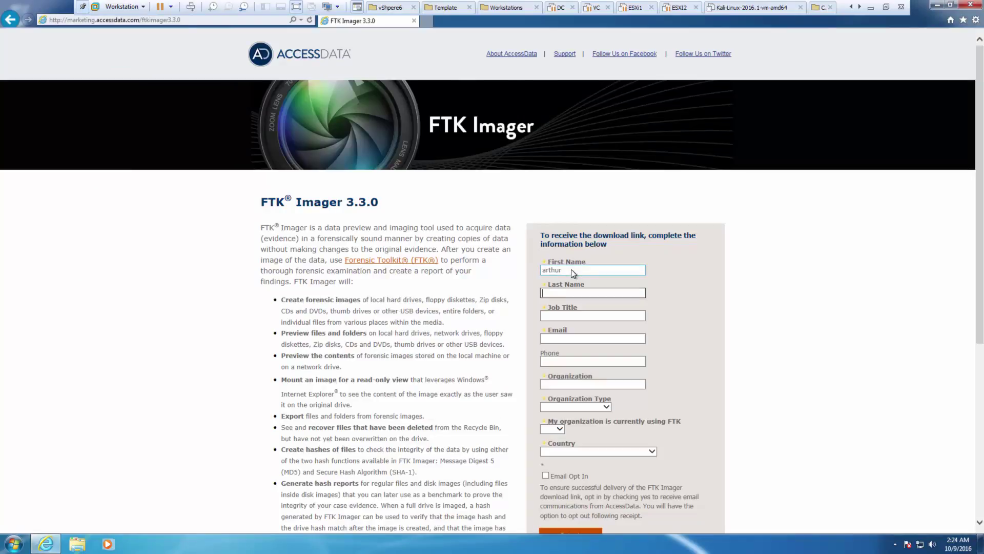
pyautogui.press('Tab')
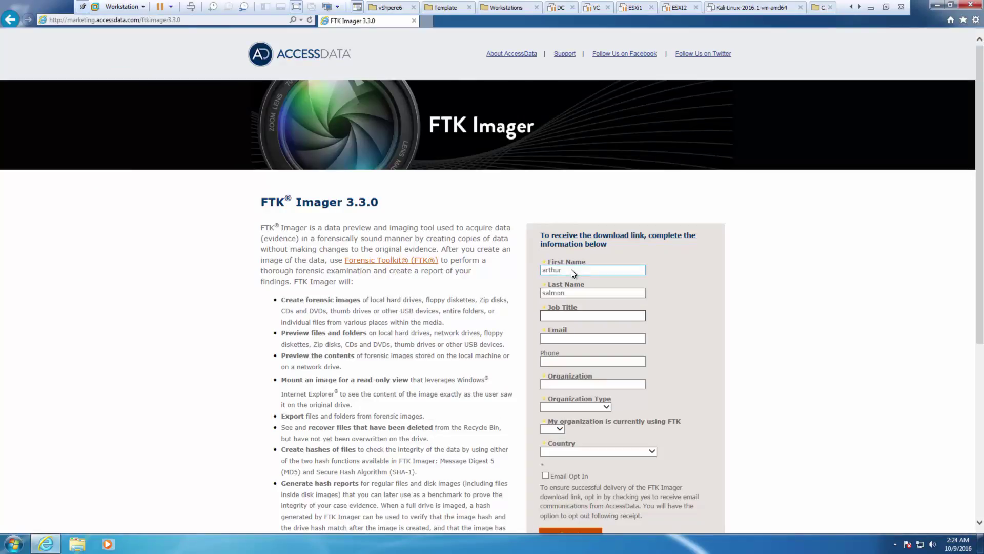
pyautogui.write('instructor')
pyautogui.press('Tab')
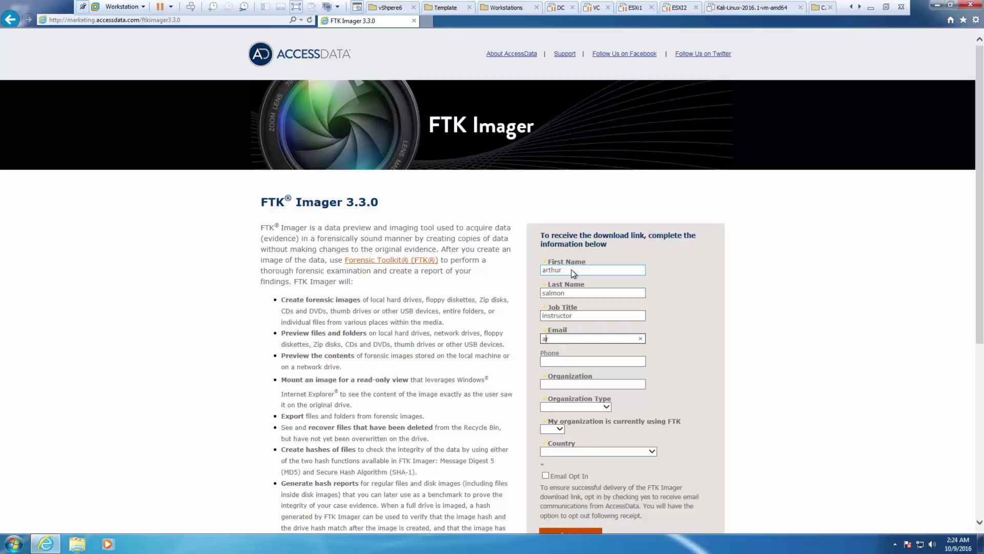
pyautogui.press('Tab')
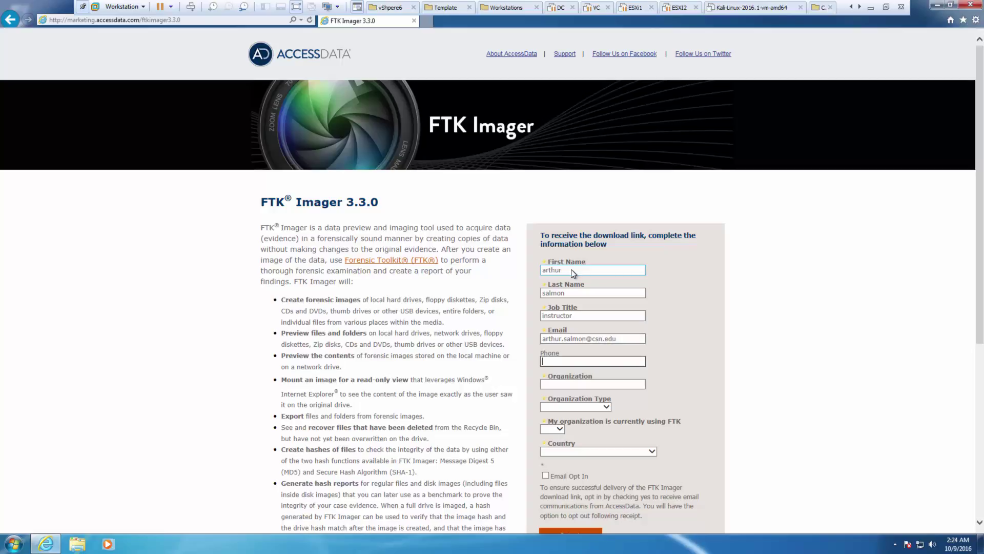
pyautogui.press('Tab')
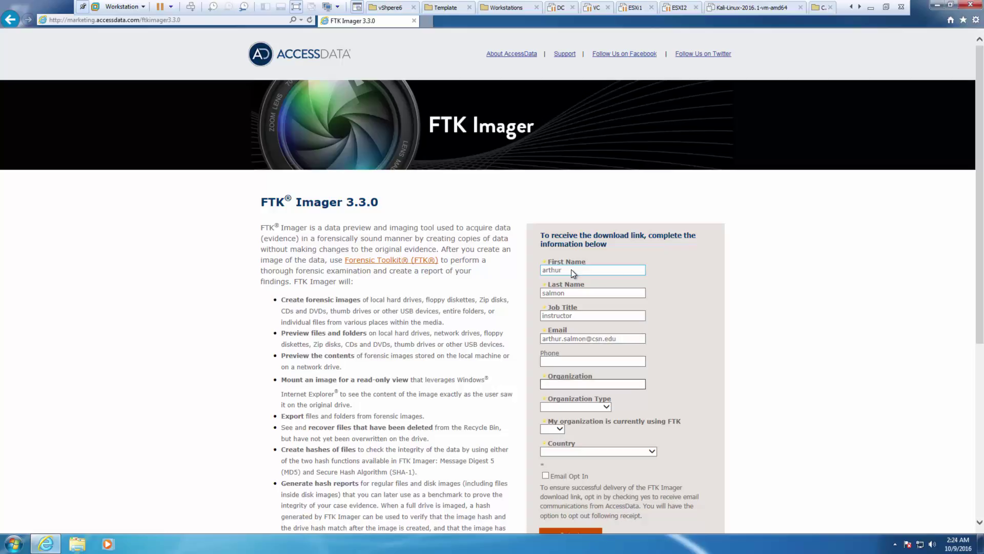
pyautogui.write('CSN')
# - Choose State & Local Gov't, using FTK Yes, country United States and state Nevada
pyautogui.press('Tab')
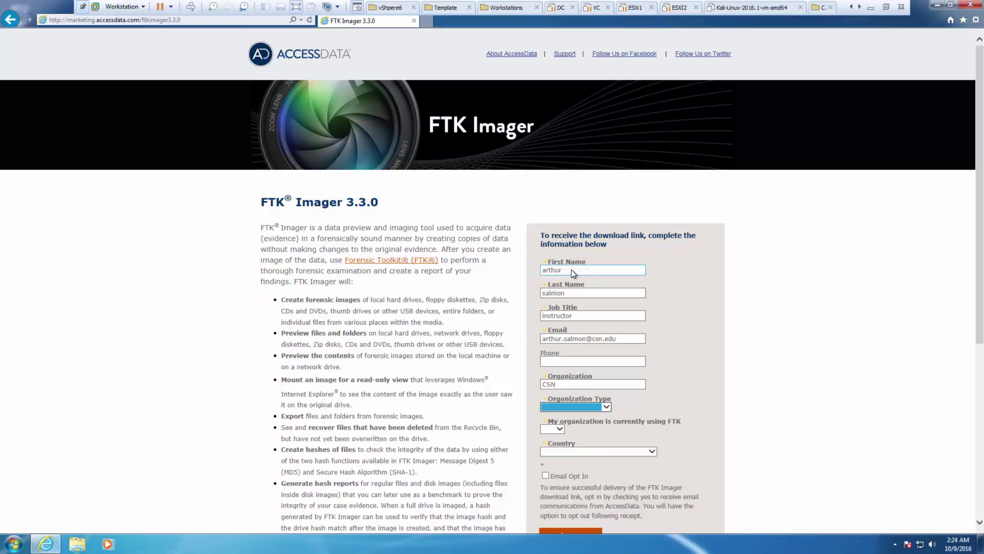
pyautogui.press('Down')
pyautogui.press('Down')
pyautogui.press('Down')
pyautogui.press('Tab')
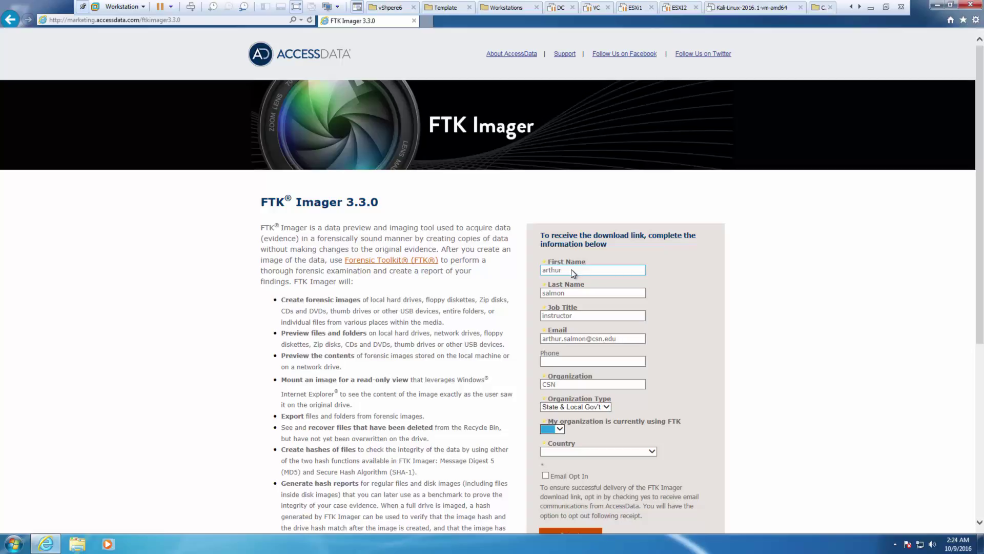
pyautogui.press('Down')
pyautogui.press('Tab')
pyautogui.press('Down')
pyautogui.press('Tab')
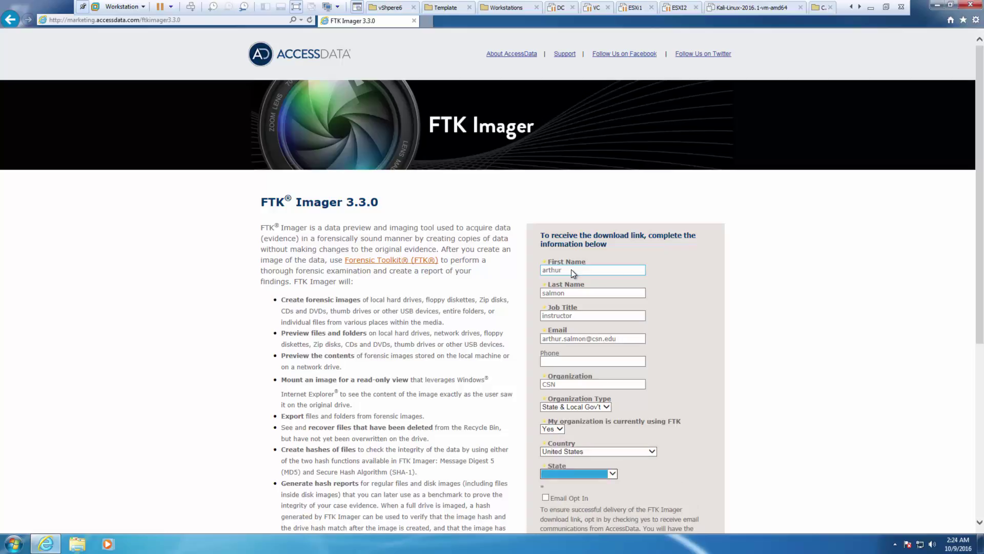
pyautogui.write('nev')
pyautogui.click(572, 269)
pyautogui.scroll(-3, 594, 267)
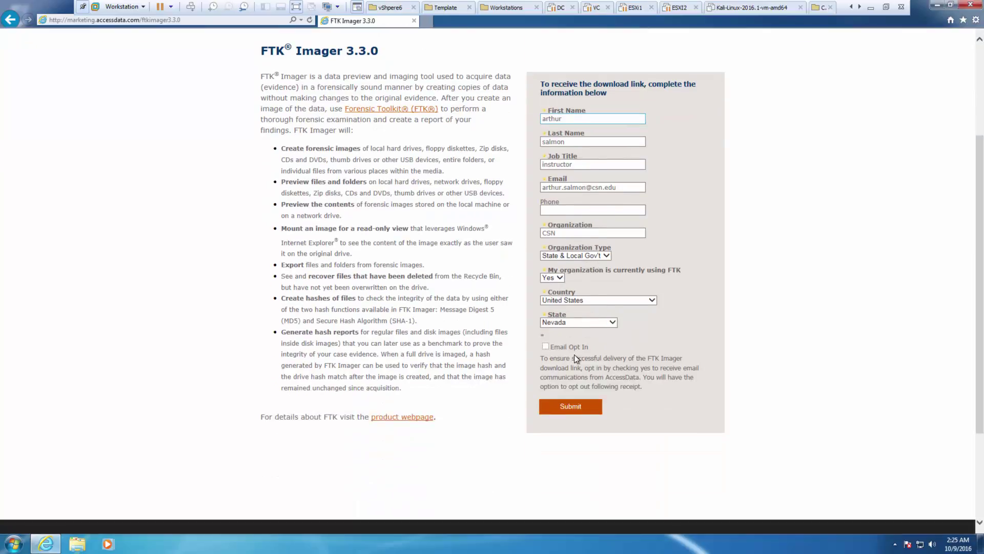
# - Submit the form and try saving the installer from the email's Download FTK Imager 3.3.0 link, which fails
pyautogui.click(566, 406)
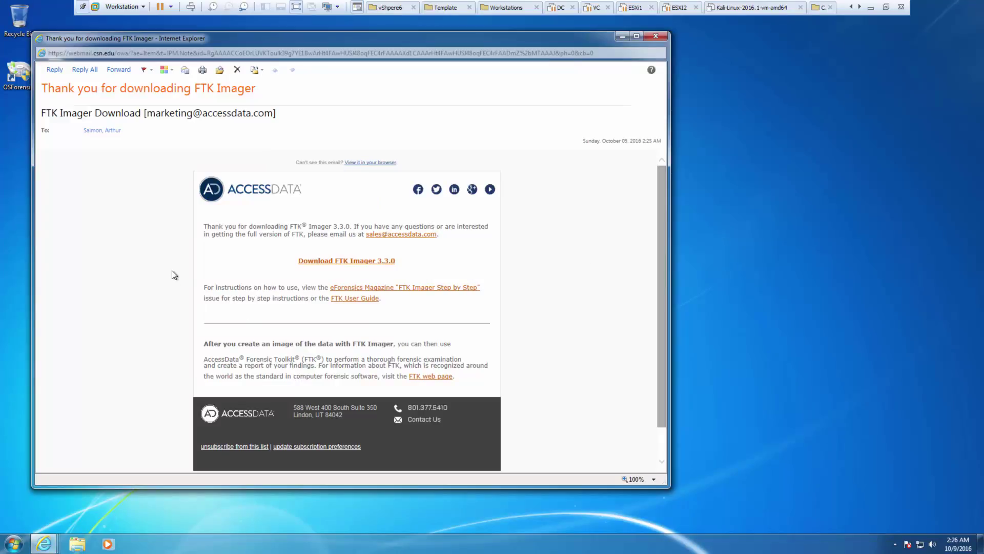
pyautogui.click(330, 261)
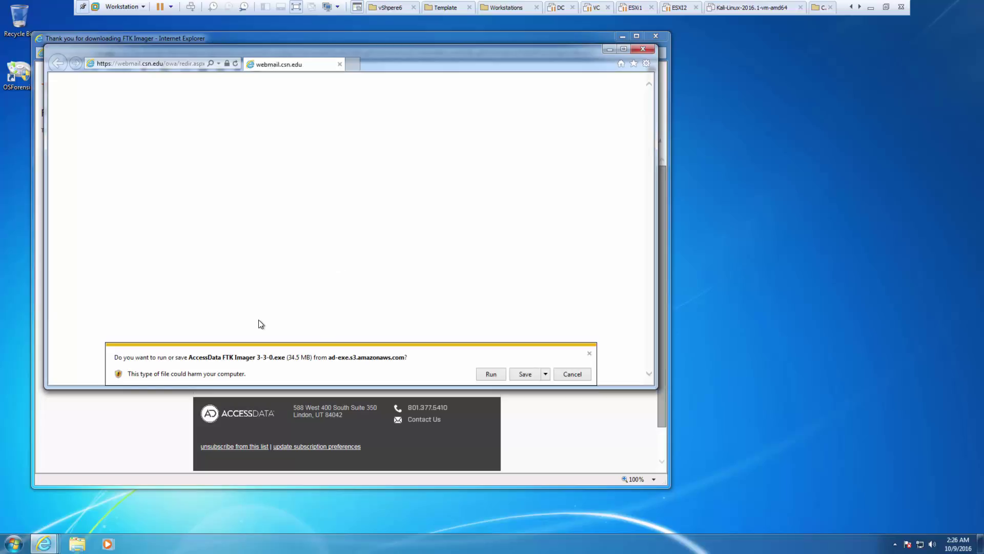
pyautogui.click(546, 374)
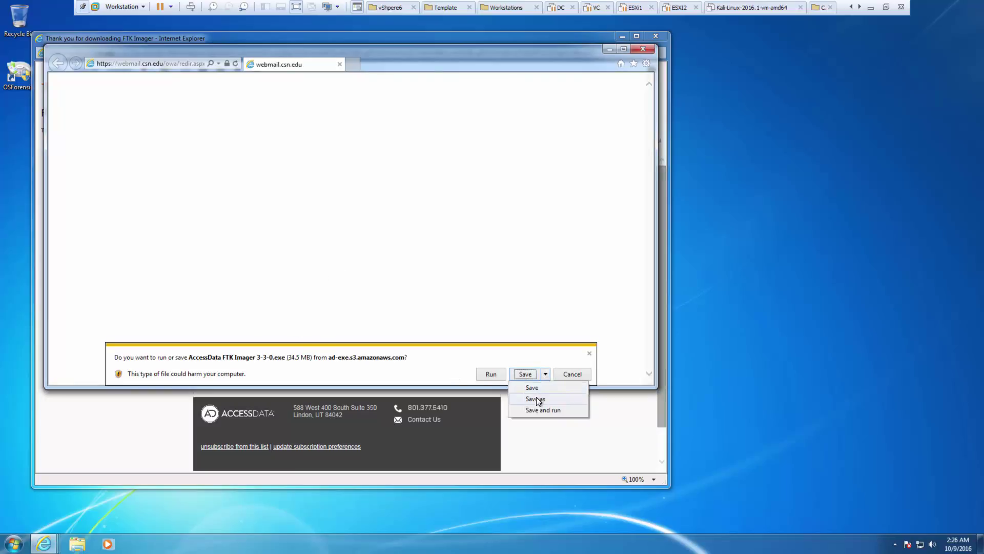
pyautogui.click(534, 388)
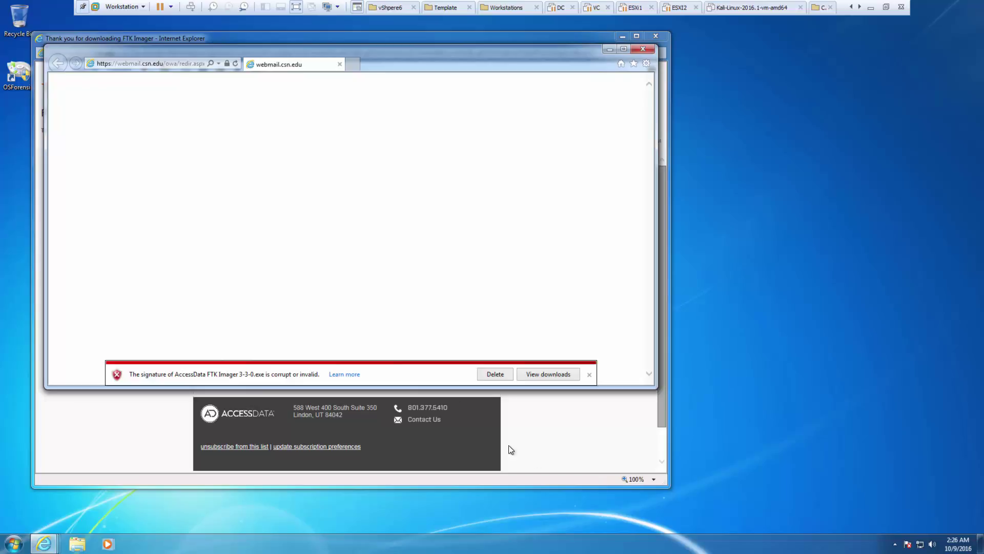
pyautogui.click(536, 375)
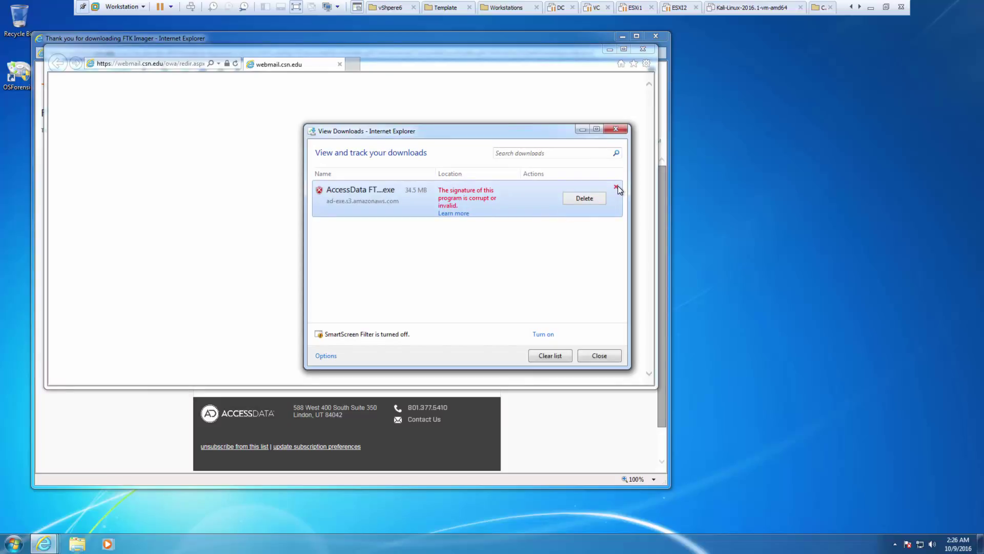
pyautogui.click(621, 128)
pyautogui.click(638, 49)
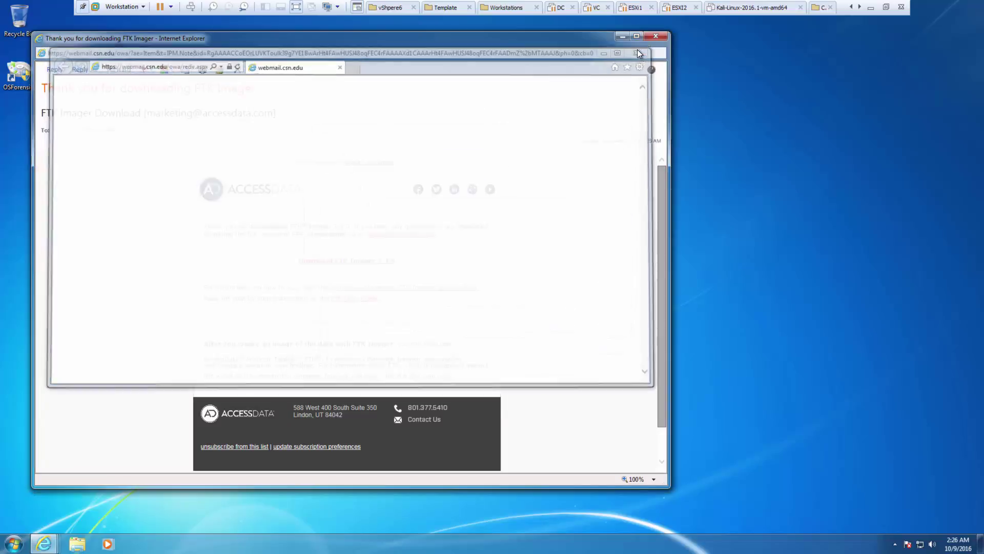
# - Download FTK Imager 3.3.0 again from the email and run the installer
pyautogui.click(354, 263)
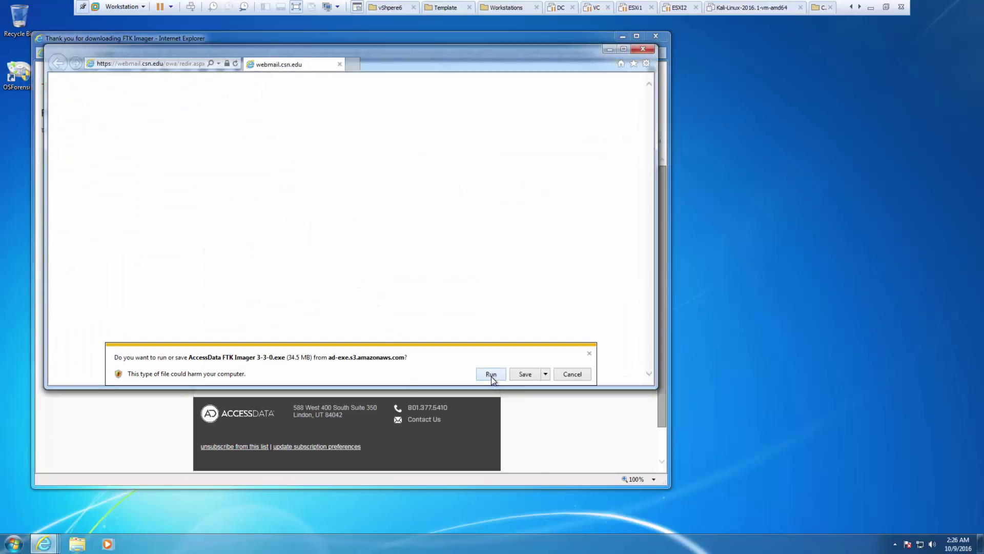
pyautogui.click(488, 374)
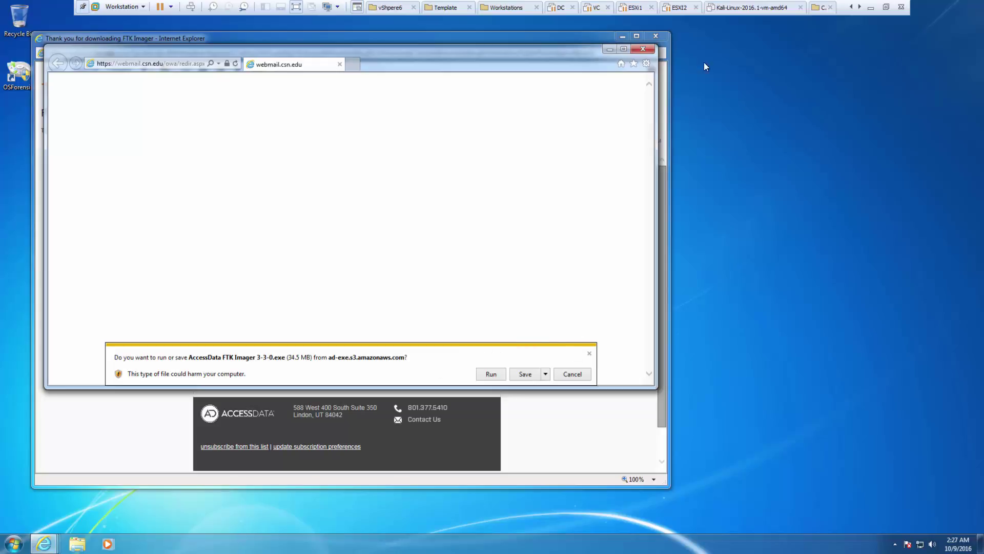
pyautogui.click(643, 49)
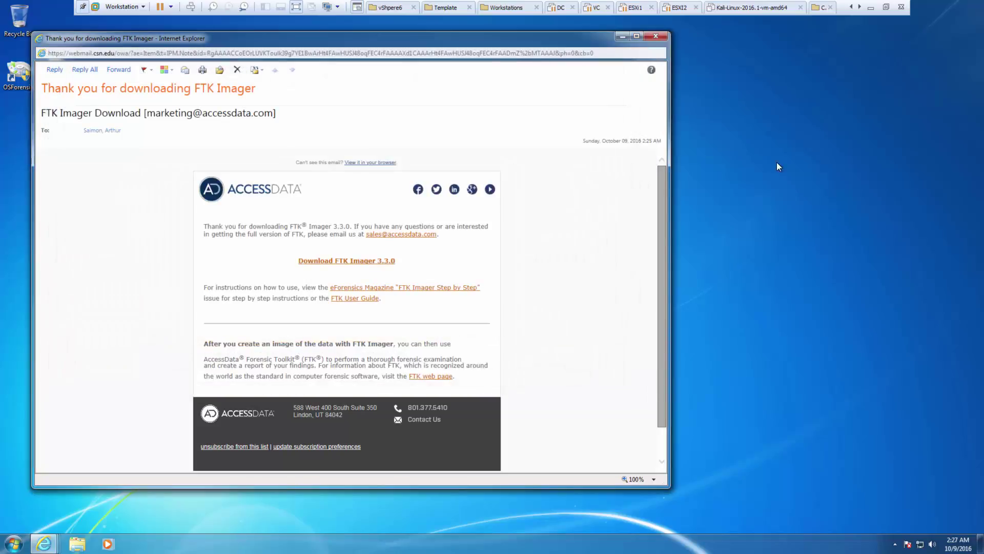
# - Run the AccessData FTK Imager 3-3-0 installer (34.5 MB) from the Downloads folder
pyautogui.click(77, 543)
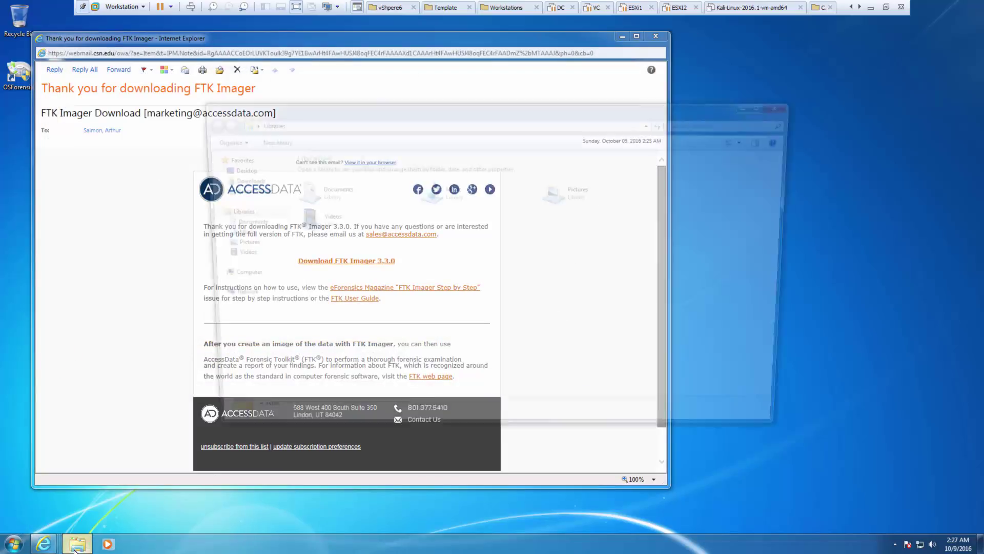
pyautogui.click(241, 222)
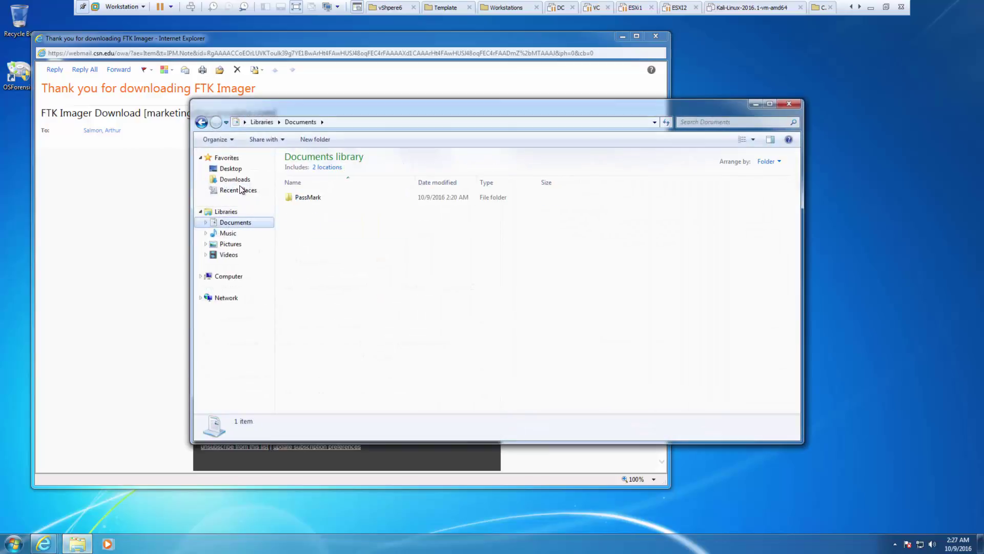
pyautogui.click(236, 180)
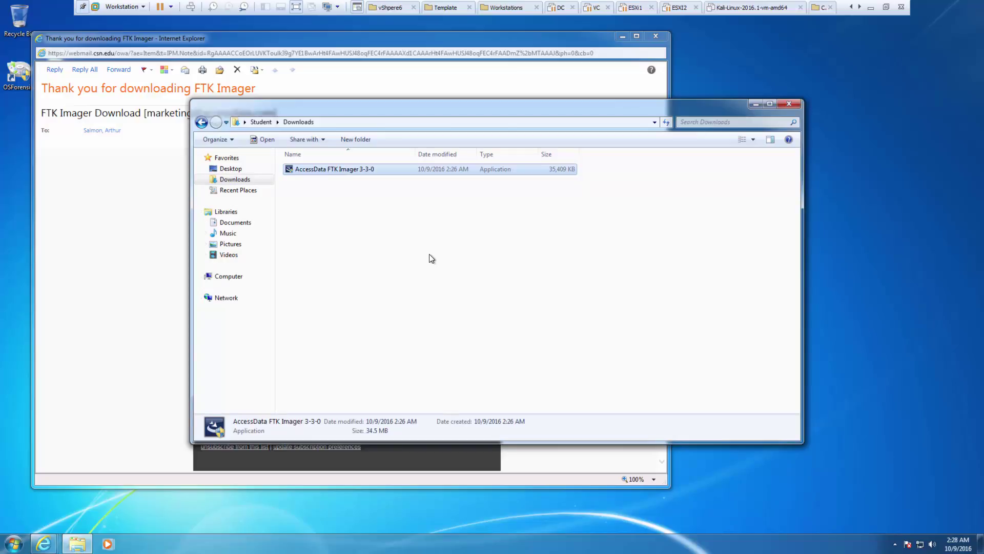
pyautogui.click(366, 170)
pyautogui.click(334, 175)
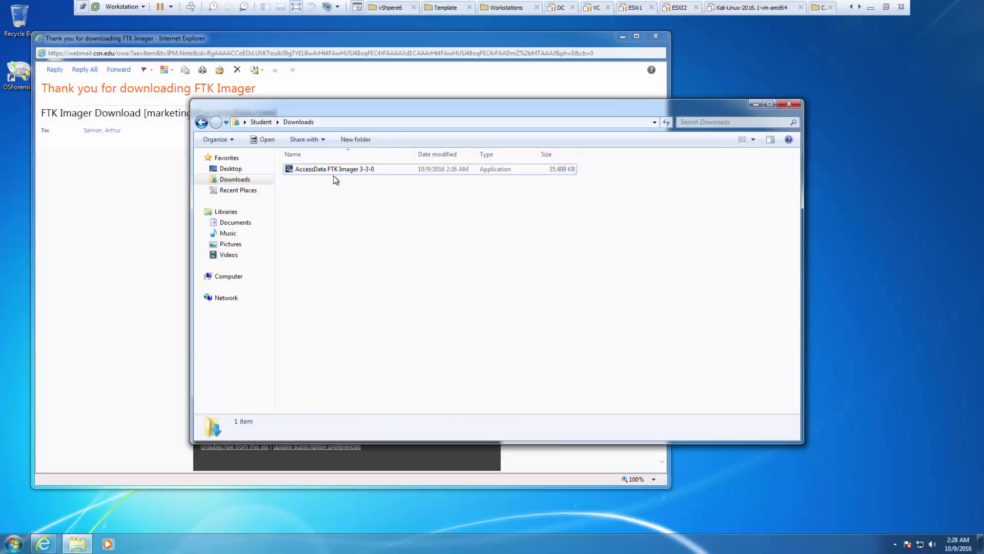
pyautogui.doubleClick(334, 170)
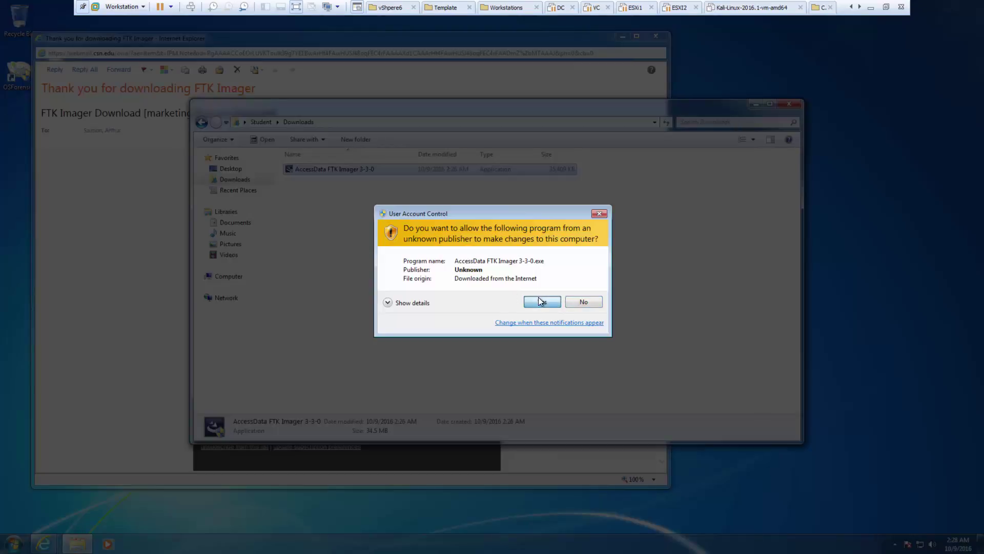
# - Accept the licence and install FTK Imager to C:\Program Files\AccessData\, launching it on finish
pyautogui.click(539, 301)
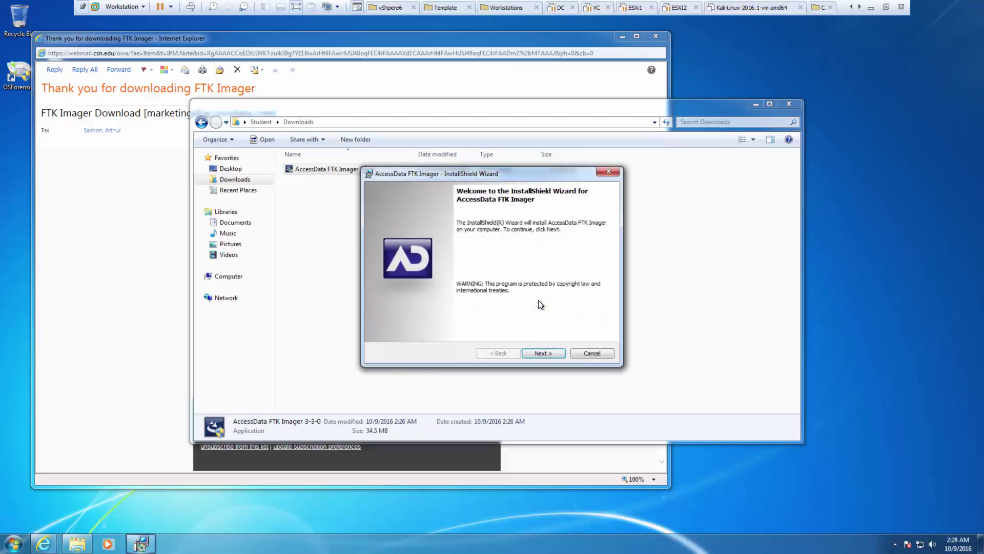
pyautogui.click(544, 353)
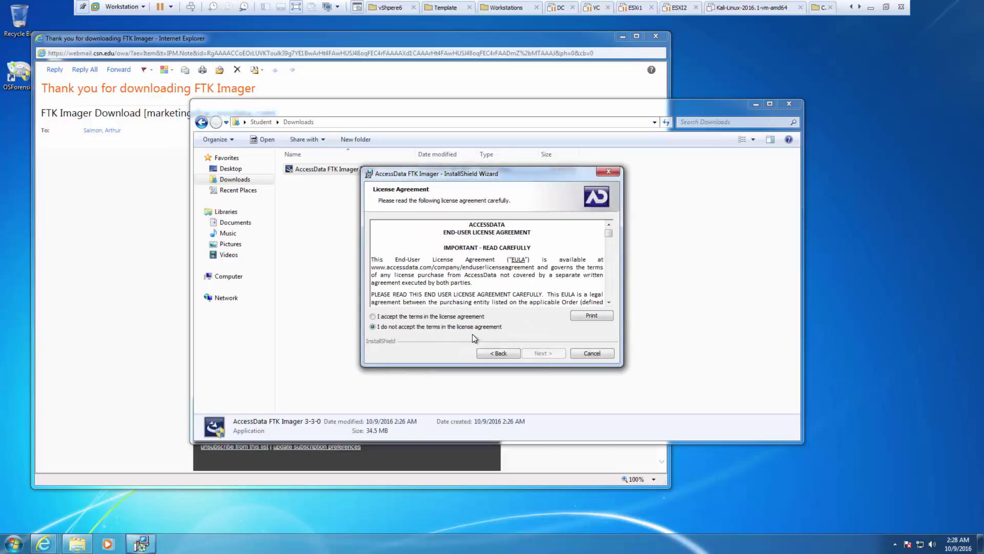
pyautogui.click(441, 317)
pyautogui.click(542, 354)
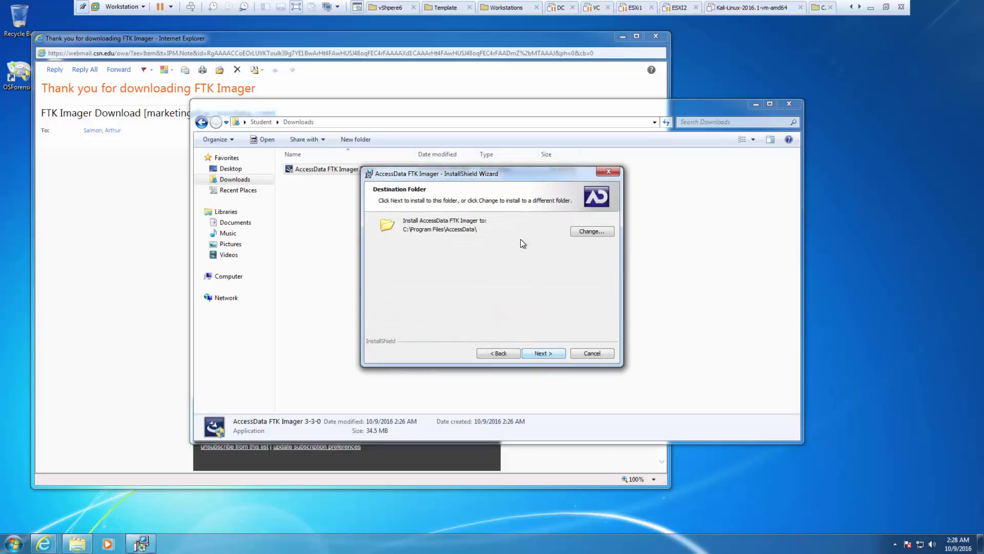
pyautogui.click(537, 355)
pyautogui.click(538, 355)
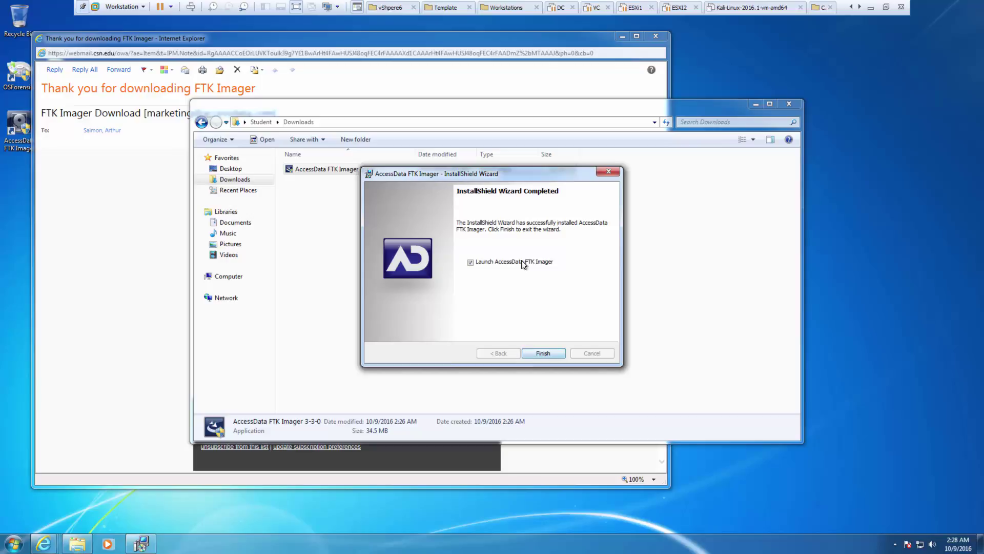
pyautogui.click(542, 352)
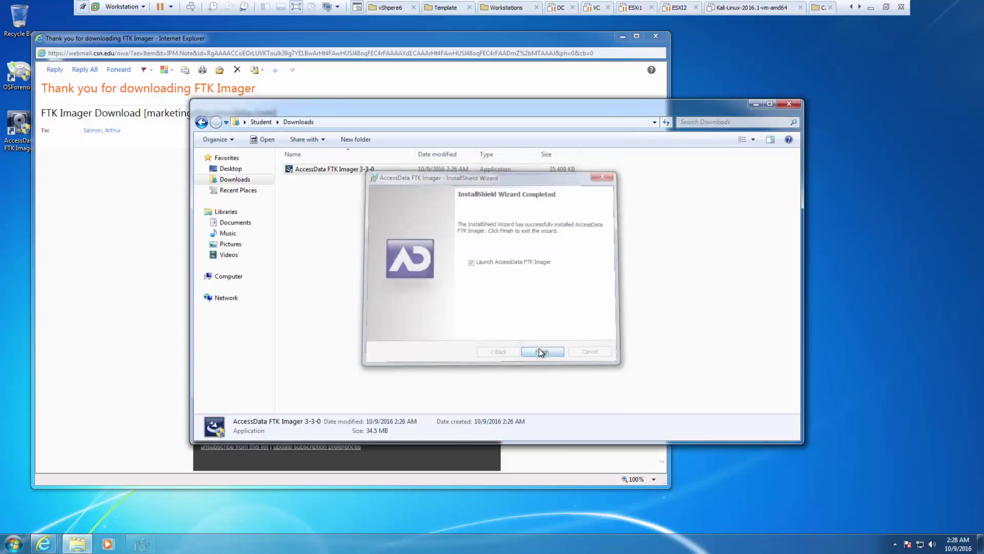
# - Close the Downloads window, FTK Imager 3.3.0.5 and the download email window
pyautogui.click(789, 105)
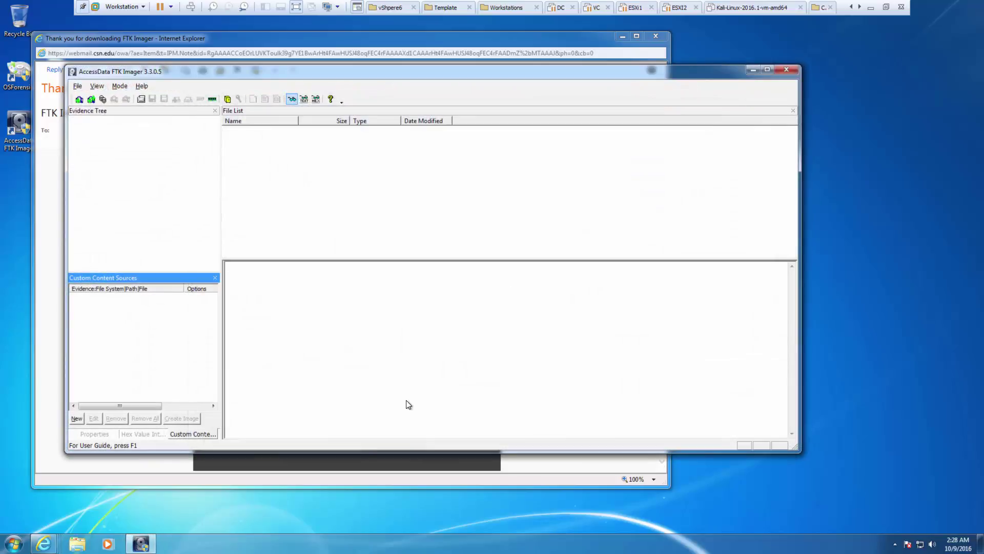
pyautogui.click(792, 69)
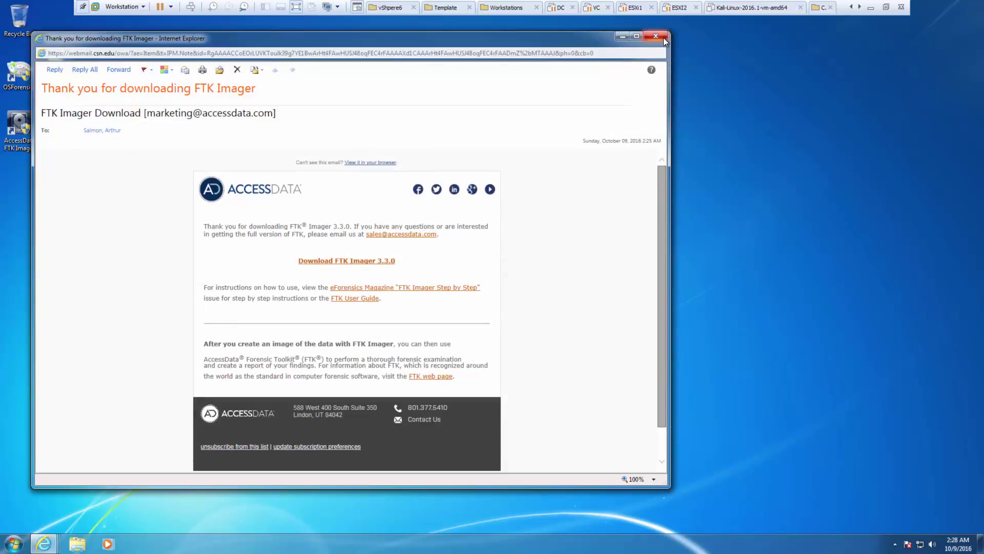
pyautogui.click(663, 38)
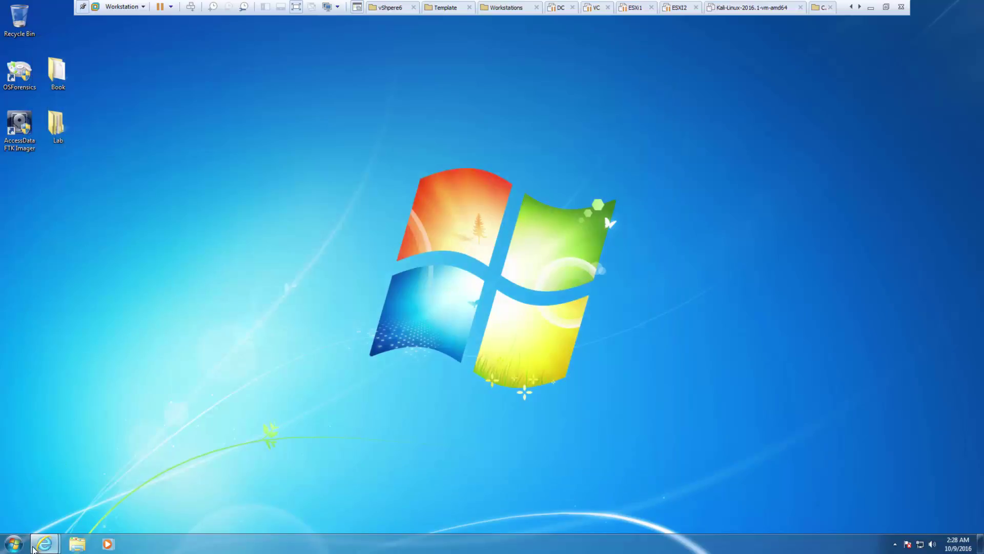
pyautogui.rightClick(33, 547)
pyautogui.click(981, 543)
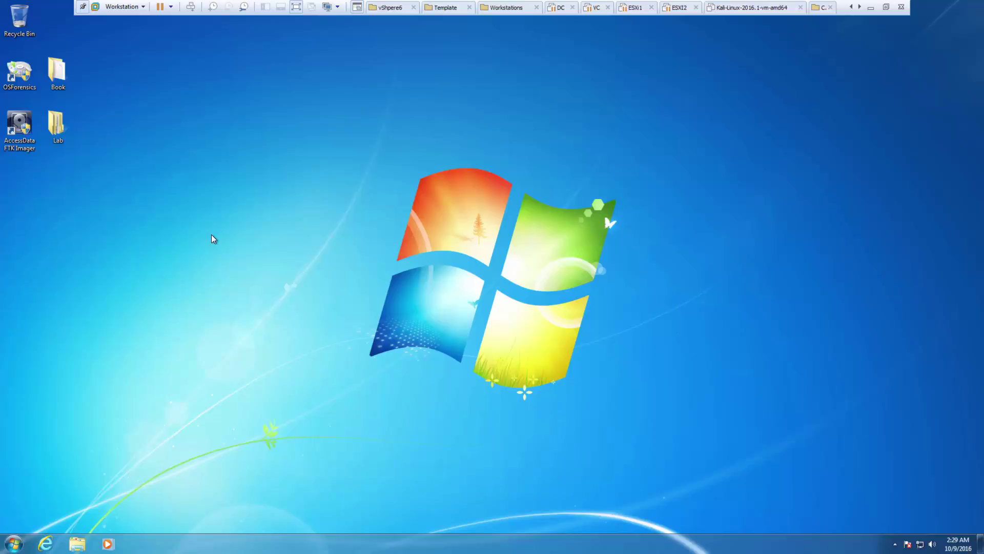
# - Browse to Lab > DVD Files > ARC Group of New York > ProDiscoverBasic
pyautogui.doubleClick(59, 116)
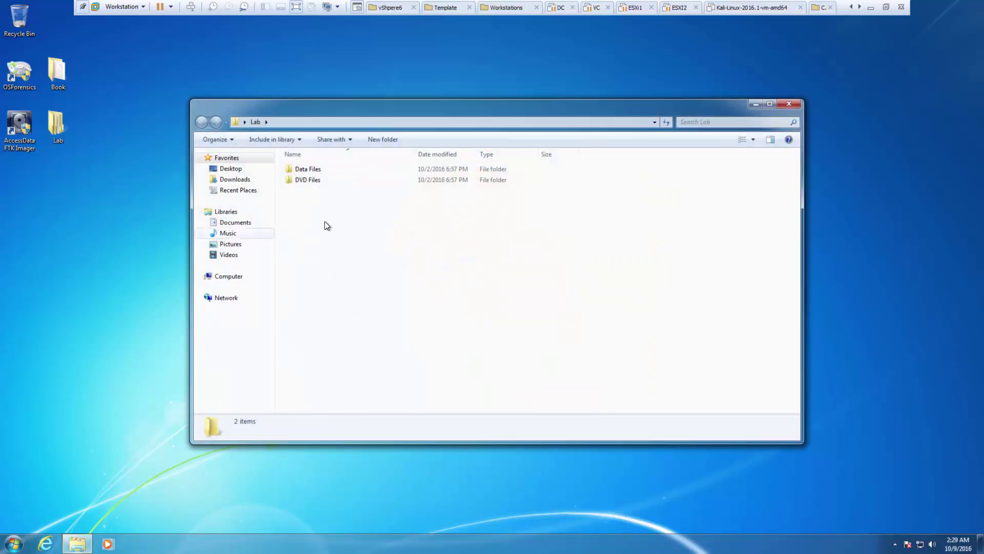
pyautogui.doubleClick(309, 180)
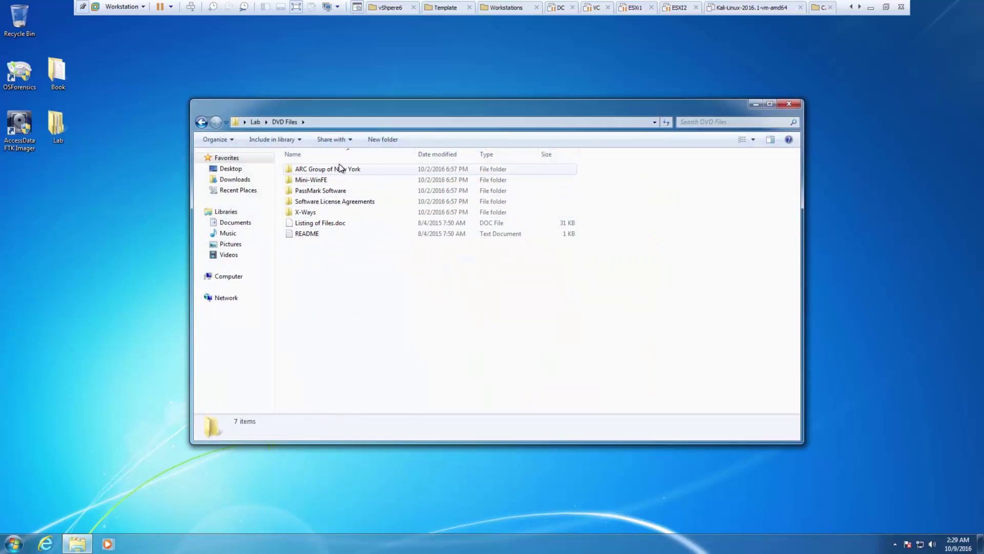
pyautogui.doubleClick(340, 168)
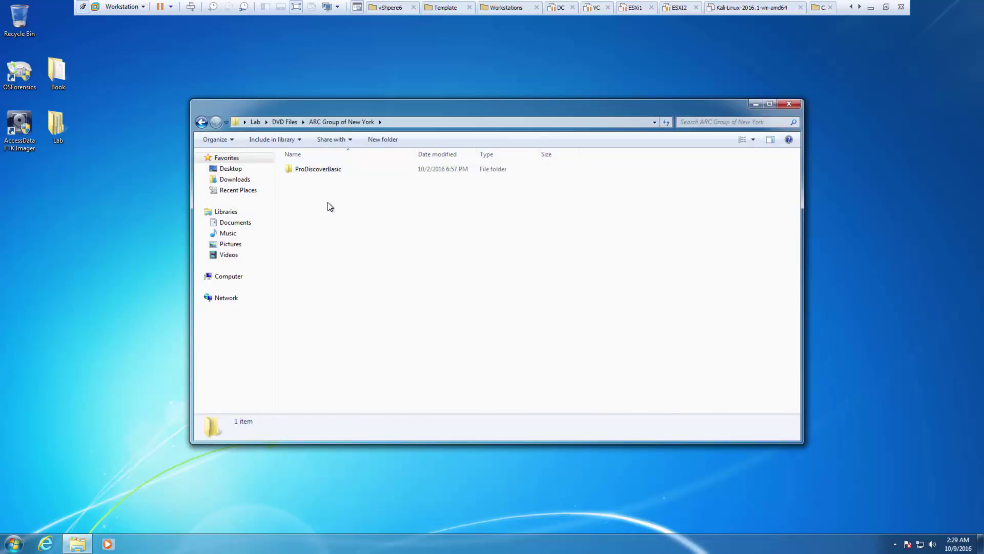
pyautogui.click(335, 168)
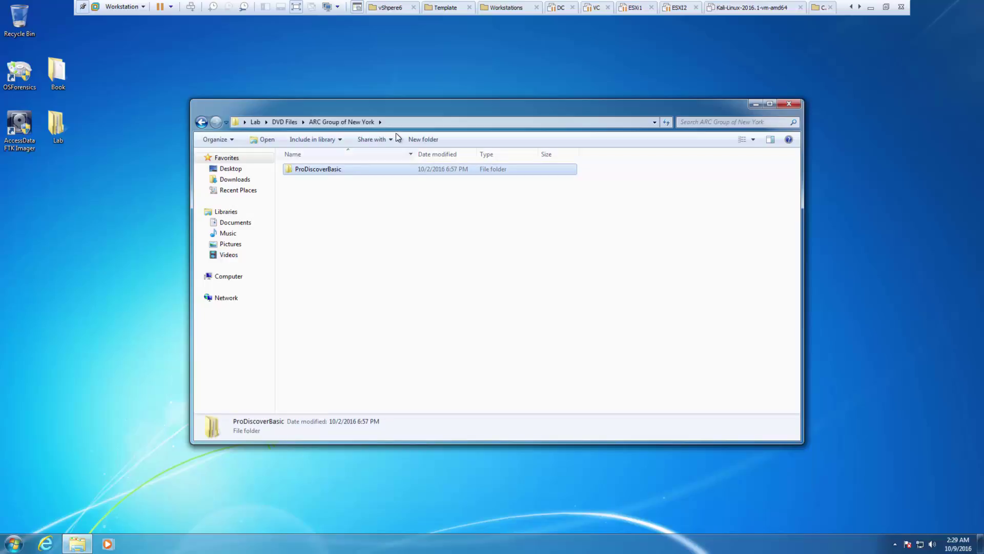
pyautogui.click(407, 125)
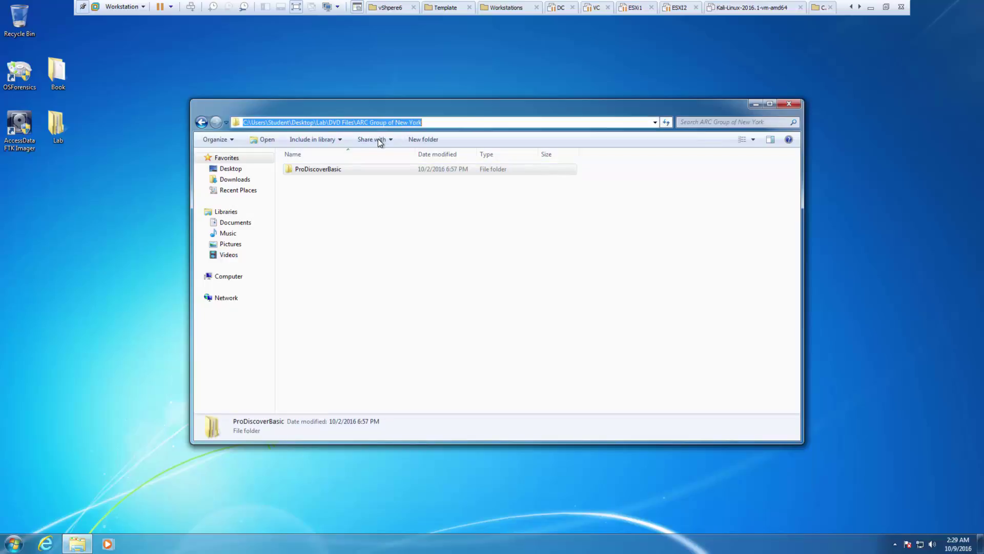
pyautogui.doubleClick(337, 170)
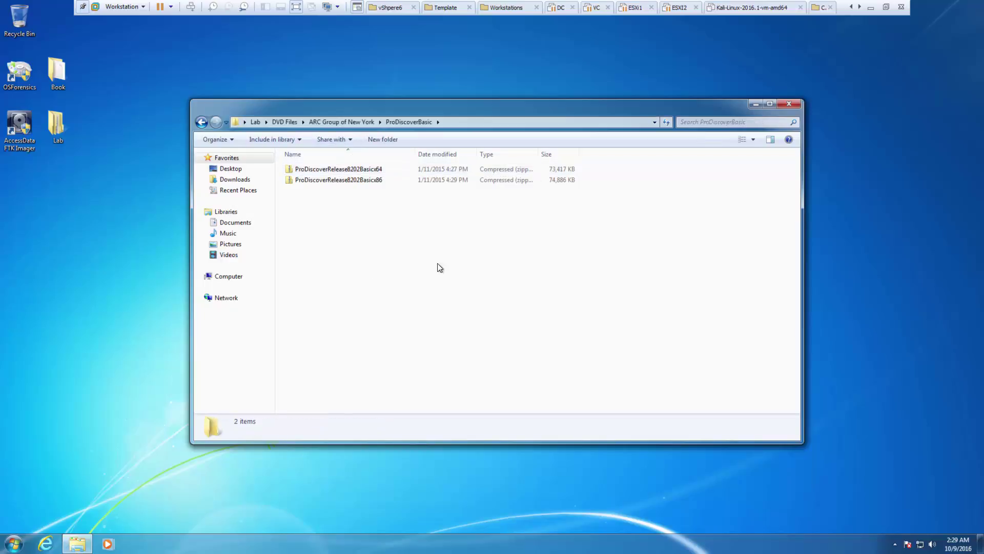
# - Run the ProDiscoverRelease8202Basicx86 setup from the 32-bit zip and allow it through UAC
pyautogui.click(369, 183)
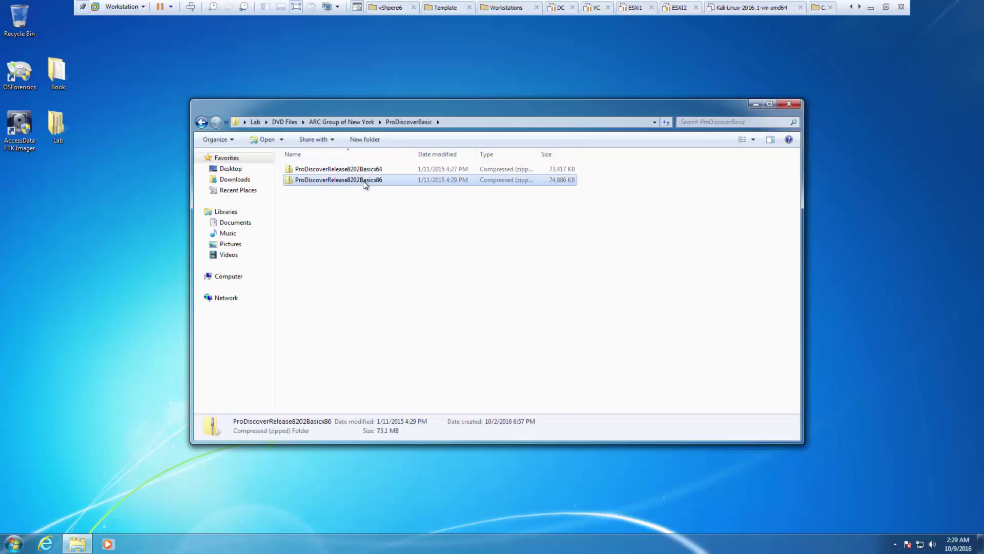
pyautogui.doubleClick(363, 181)
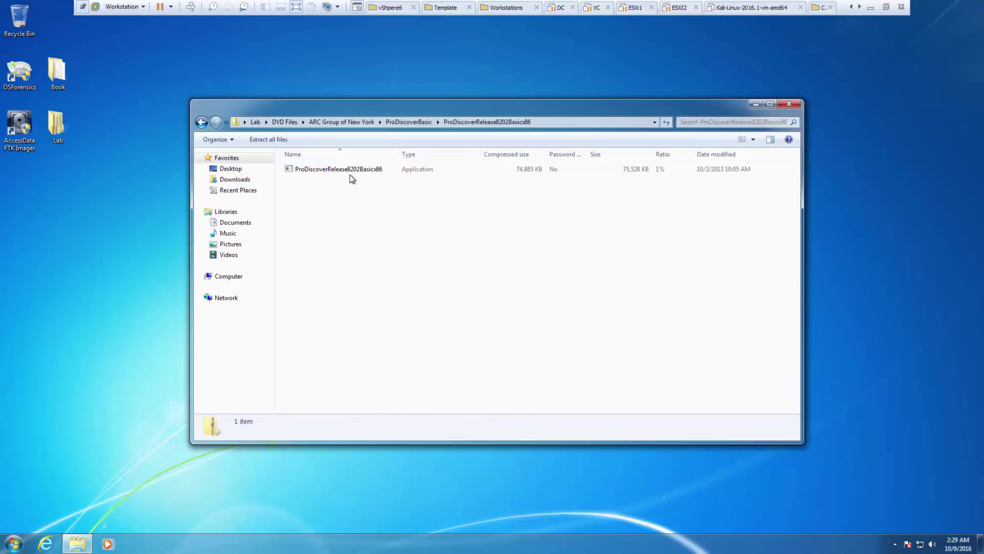
pyautogui.click(349, 174)
pyautogui.doubleClick(349, 173)
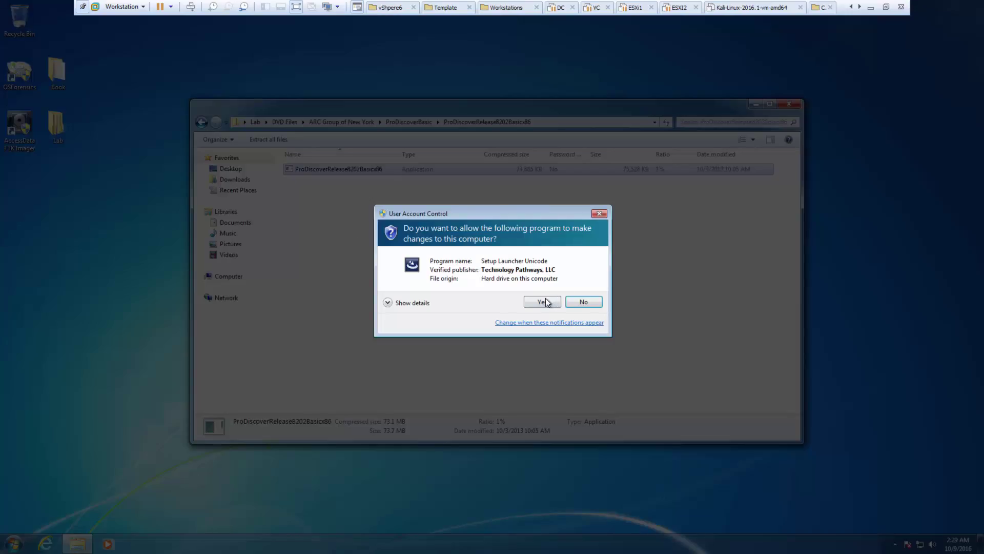
pyautogui.click(546, 300)
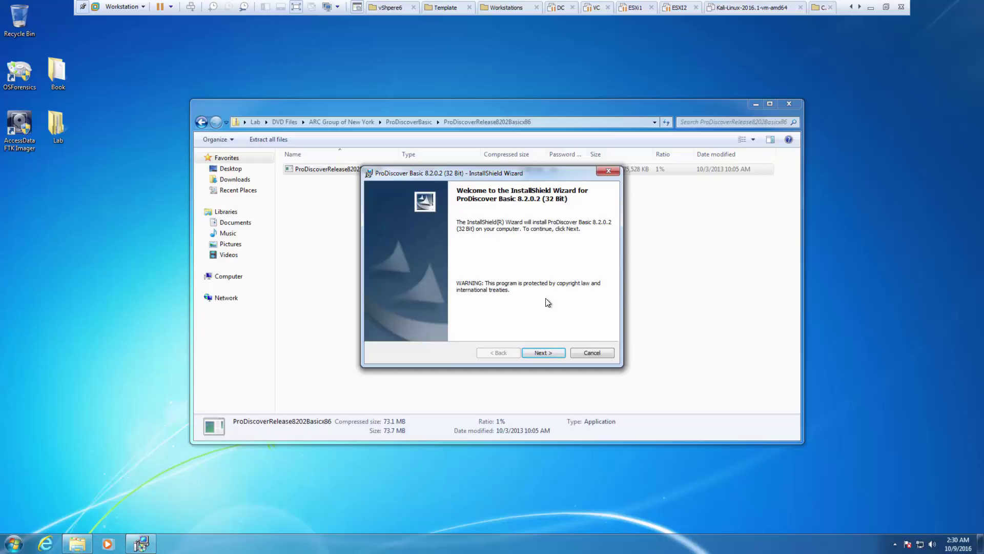
# - Accept the licence and defaults to install ProDiscover Basic 8.2.0.2 (32 Bit)
pyautogui.click(547, 351)
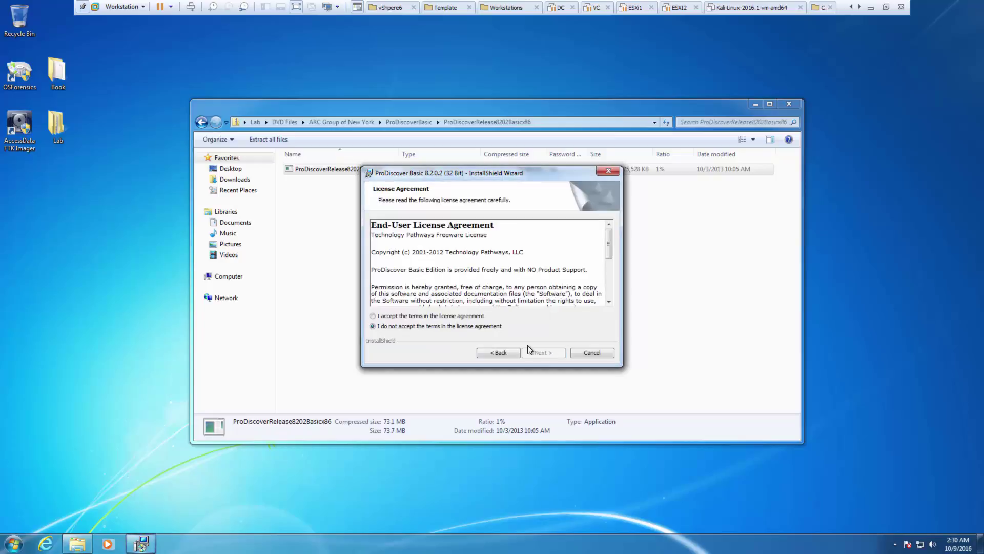
pyautogui.click(451, 317)
pyautogui.click(546, 353)
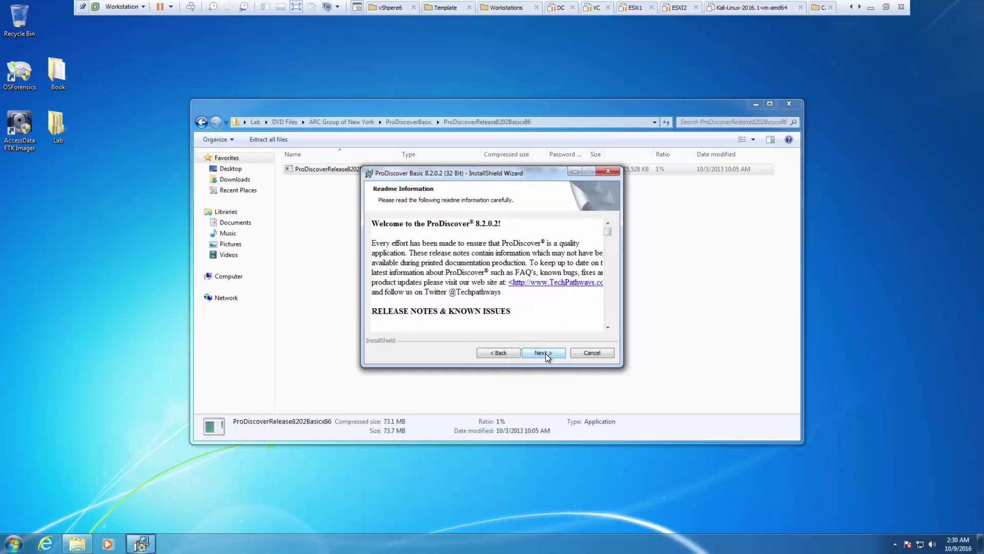
pyautogui.click(546, 353)
pyautogui.click(545, 353)
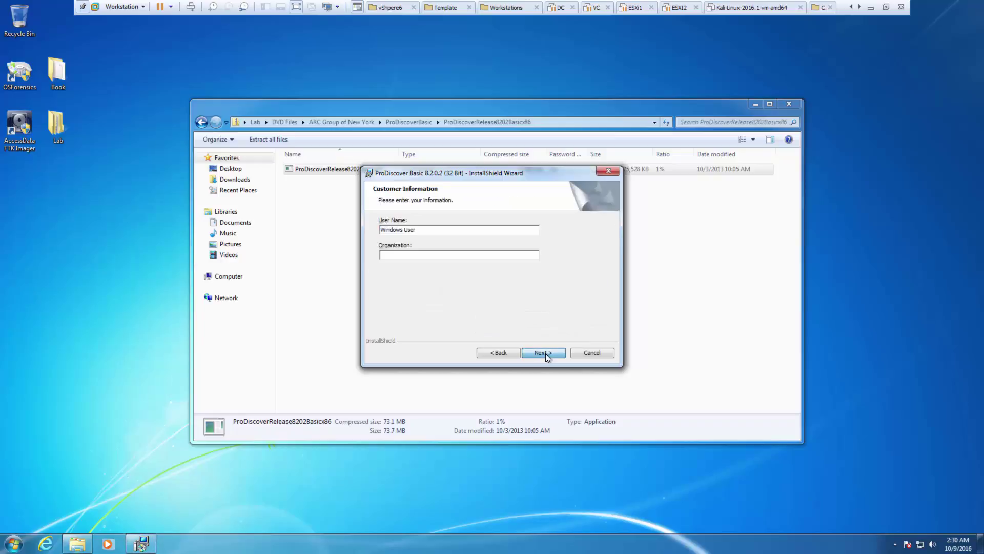
pyautogui.click(545, 353)
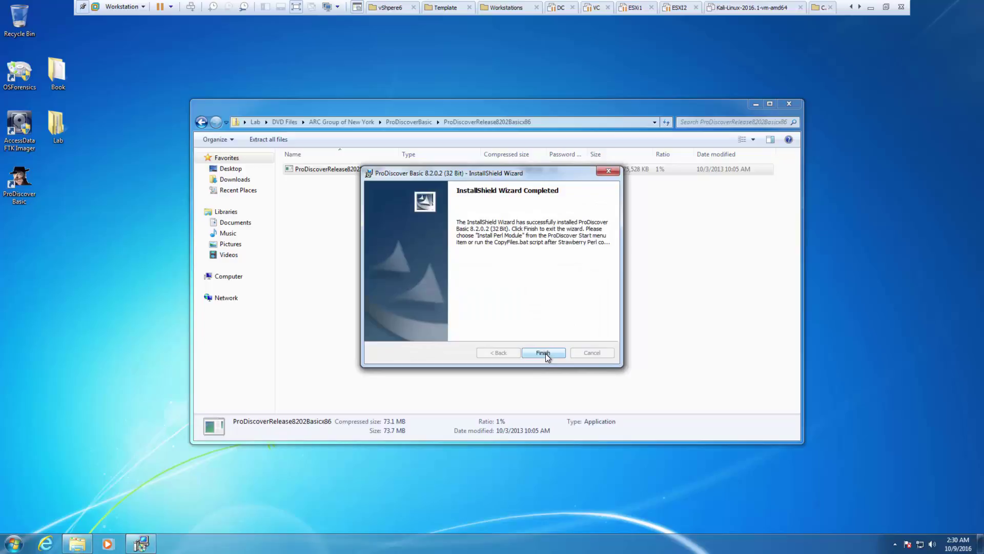
pyautogui.click(543, 353)
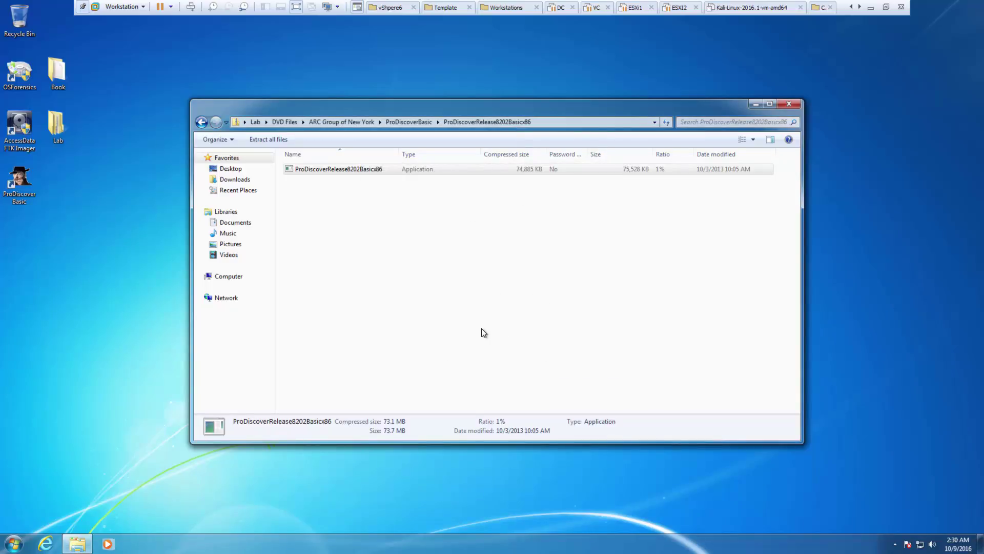
# - Start ProDiscover Basic, cancel its launch dialog, close it and the package folder
pyautogui.doubleClick(15, 200)
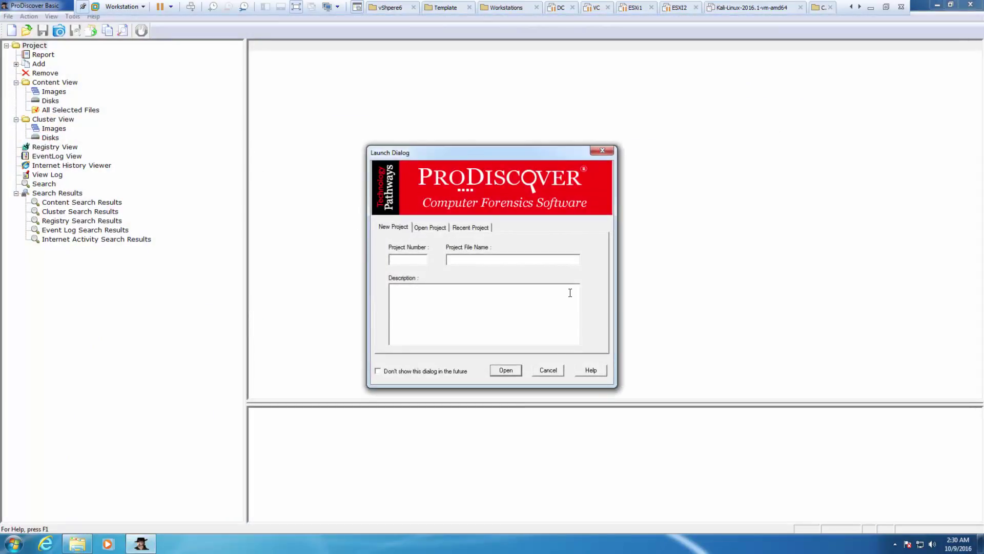
pyautogui.click(544, 373)
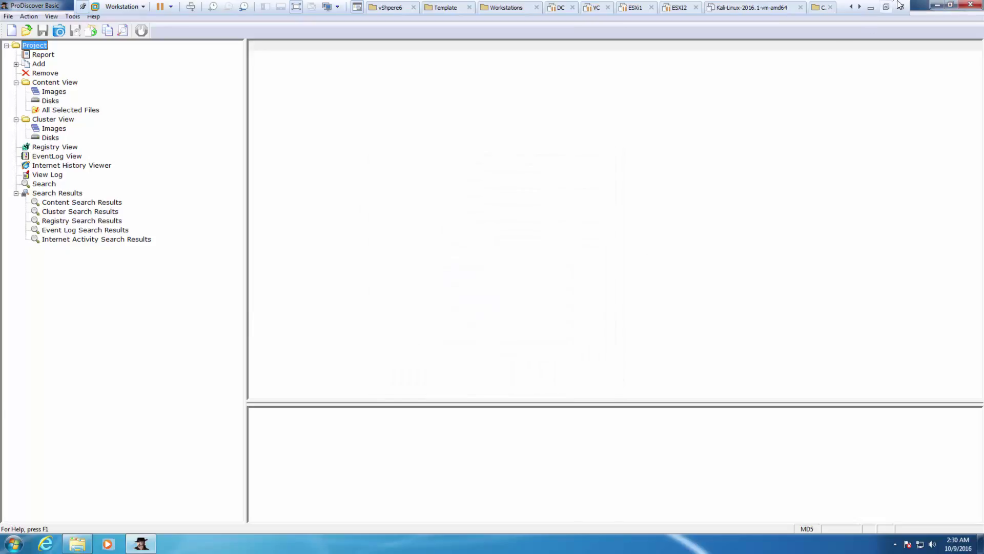
pyautogui.click(975, 4)
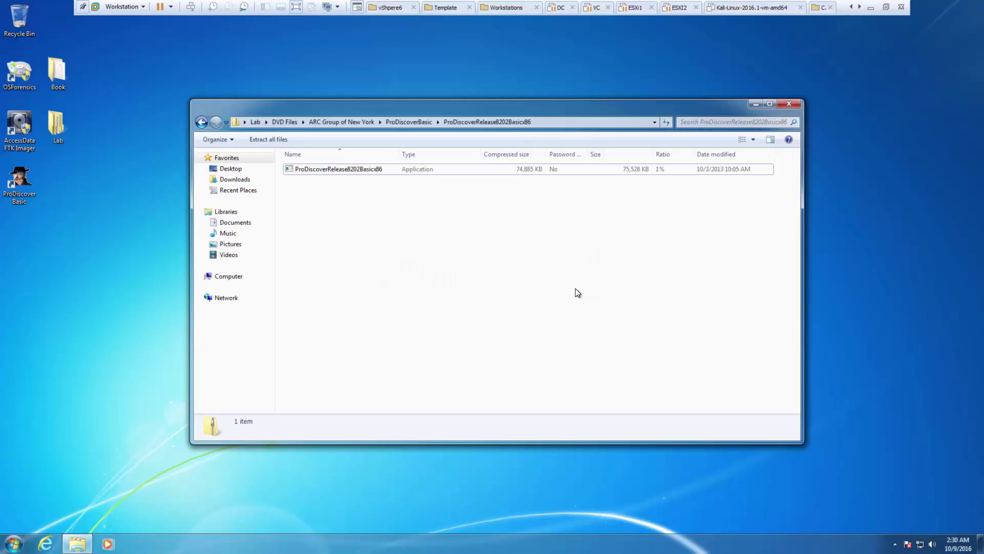
pyautogui.click(780, 103)
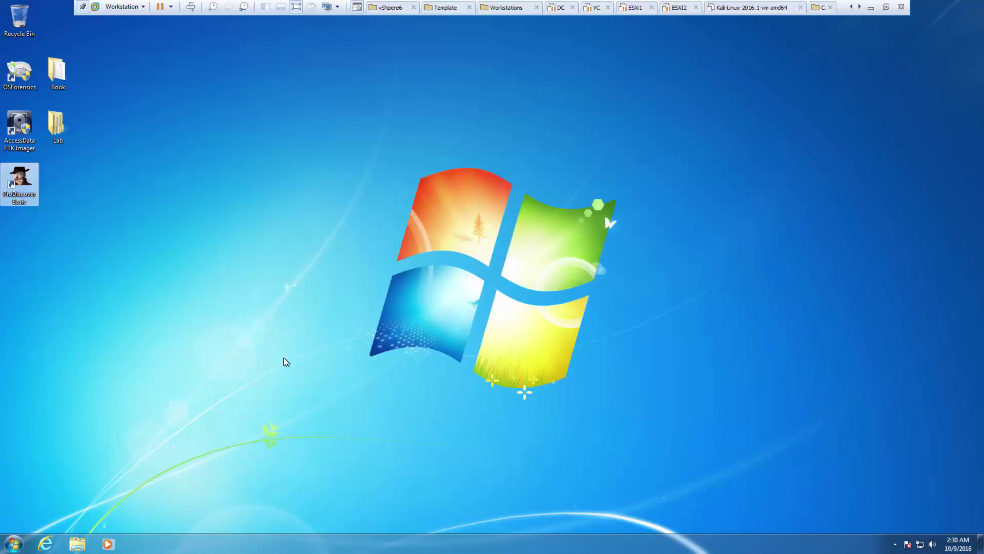
# - Browse to the AccessData website's product-download page in Internet Explorer
pyautogui.click(45, 542)
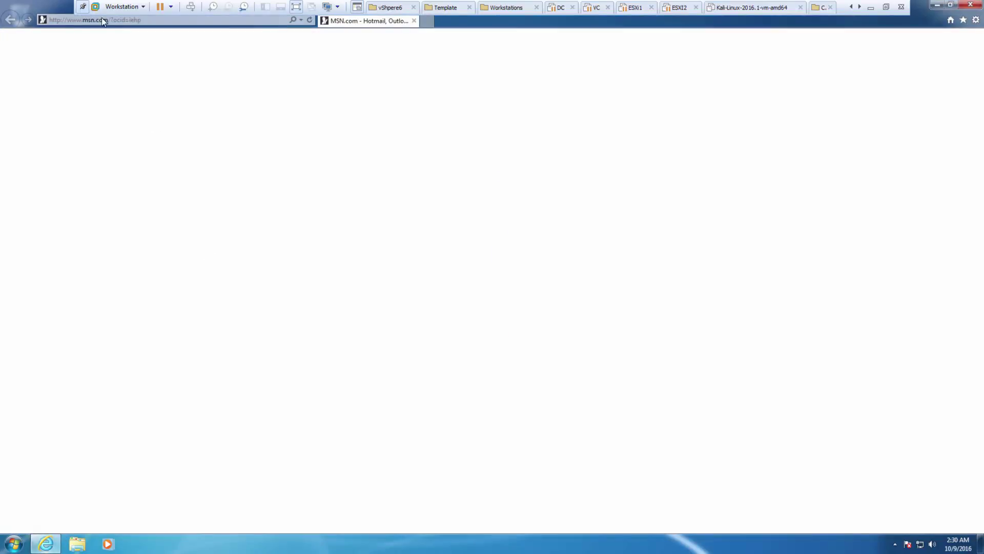
pyautogui.write('accessdata.com/')
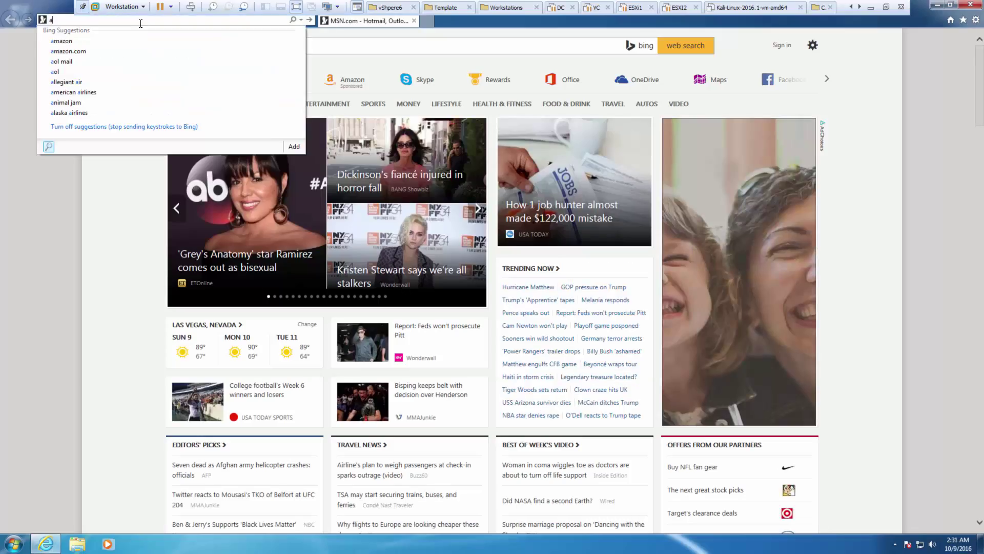
pyautogui.press('Return')
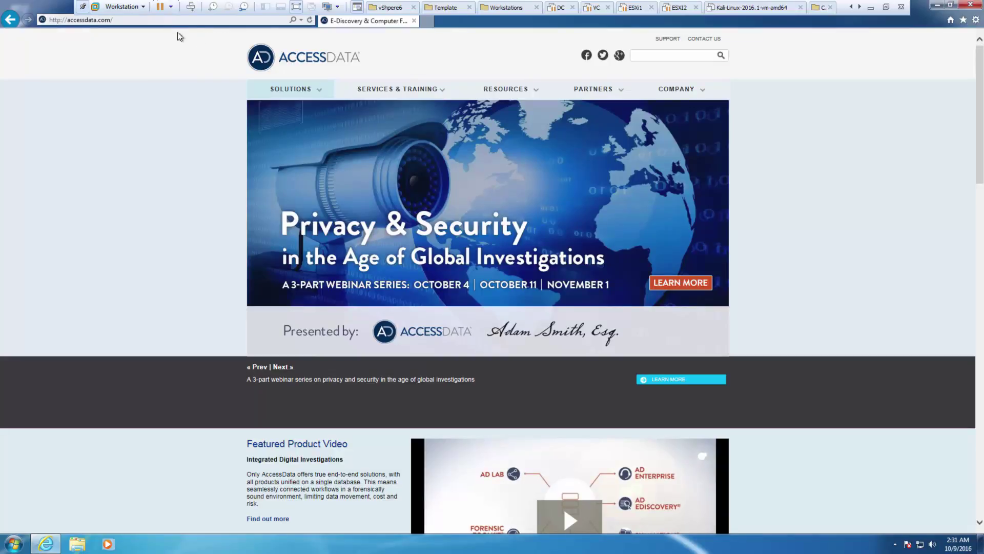
pyautogui.moveTo(330, 98)
pyautogui.moveTo(523, 98)
pyautogui.click(142, 23)
pyautogui.click(137, 21)
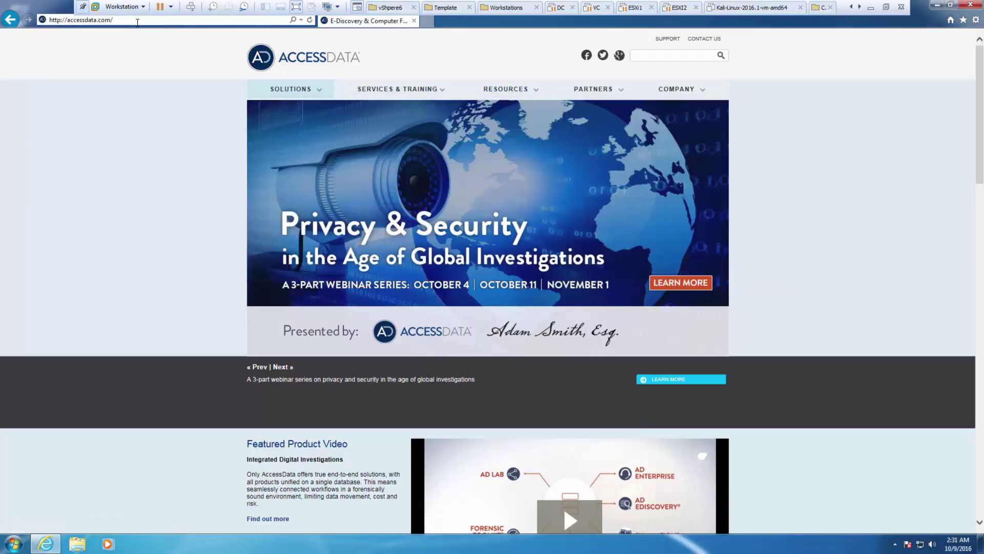
pyautogui.write('produc')
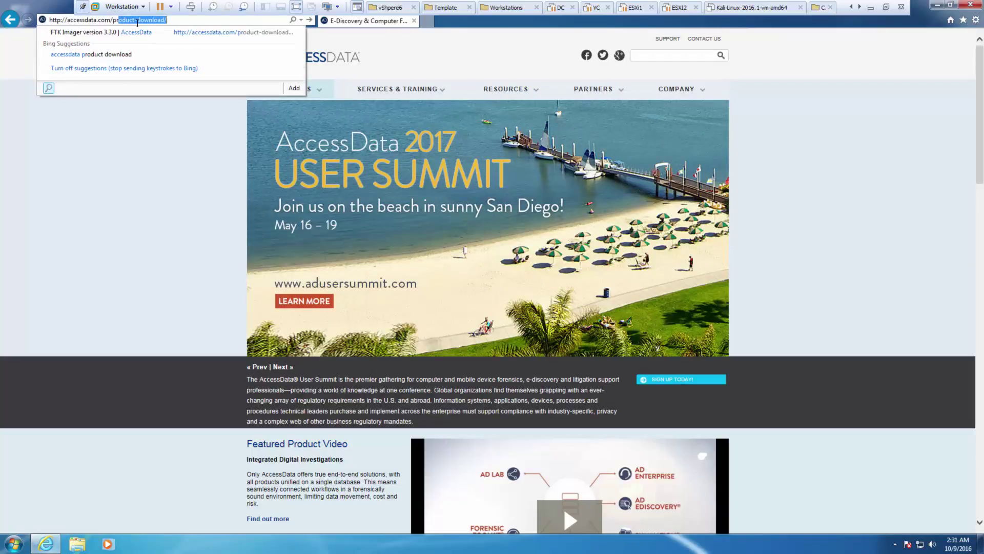
pyautogui.write('t-download')
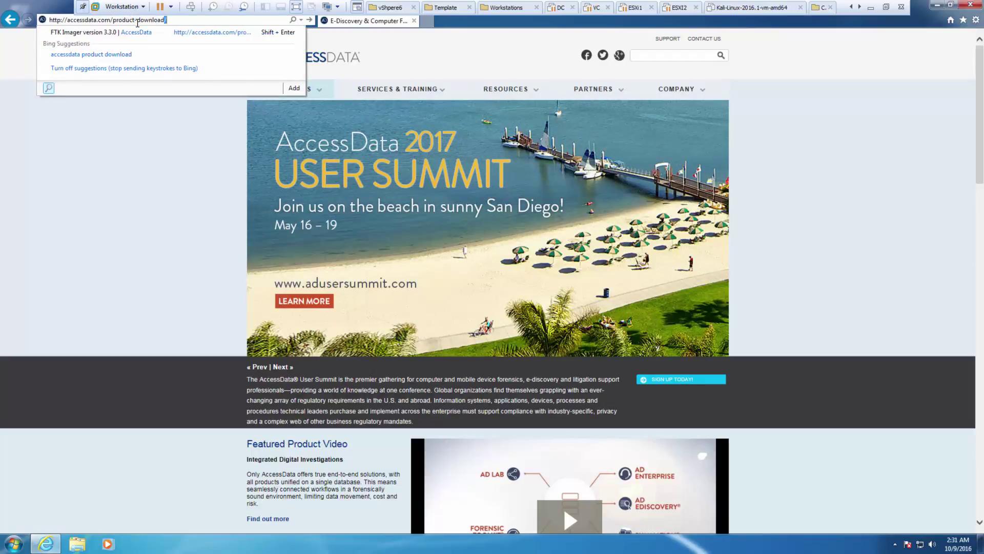
pyautogui.press('Return')
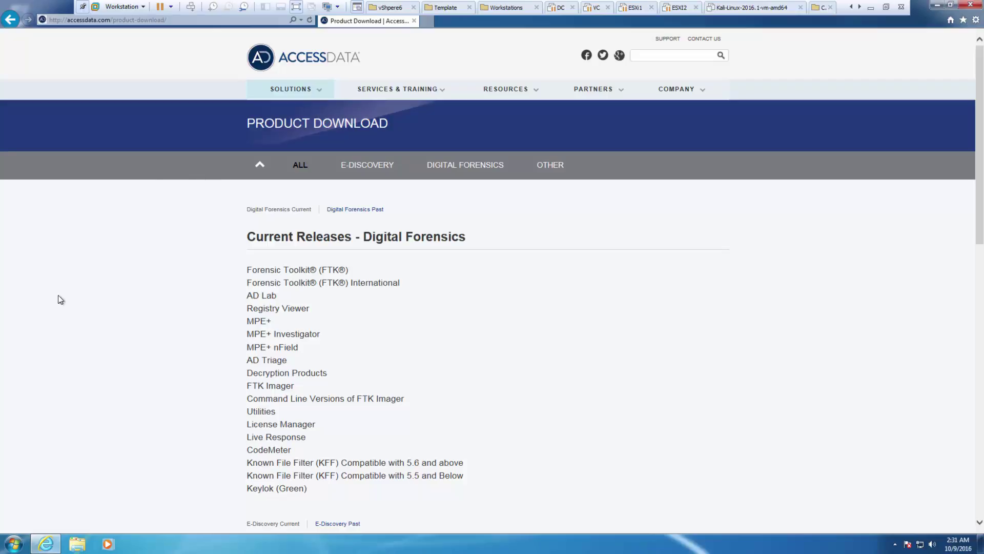
# - Download and save the Registry Viewer 1.8.3 installer from its download page
pyautogui.click(270, 310)
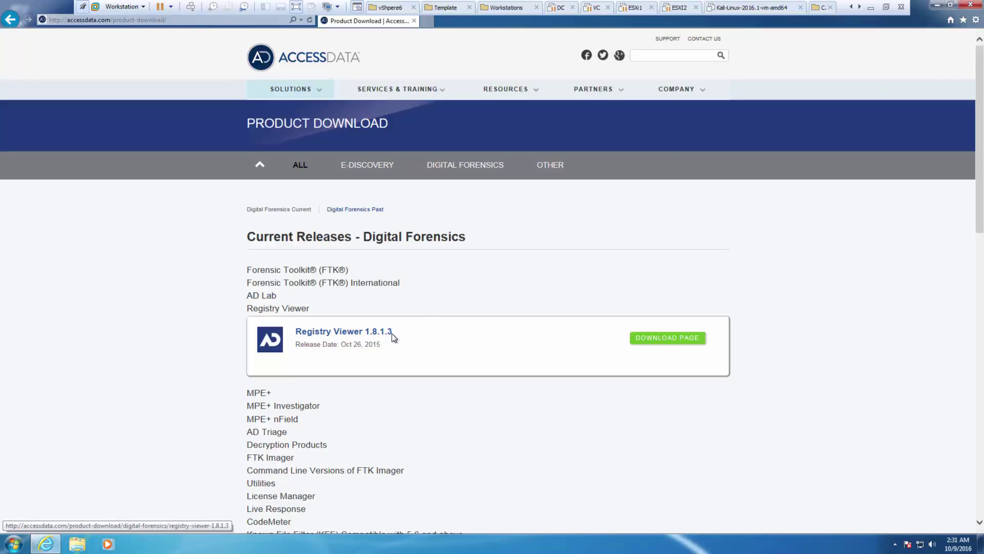
pyautogui.click(663, 338)
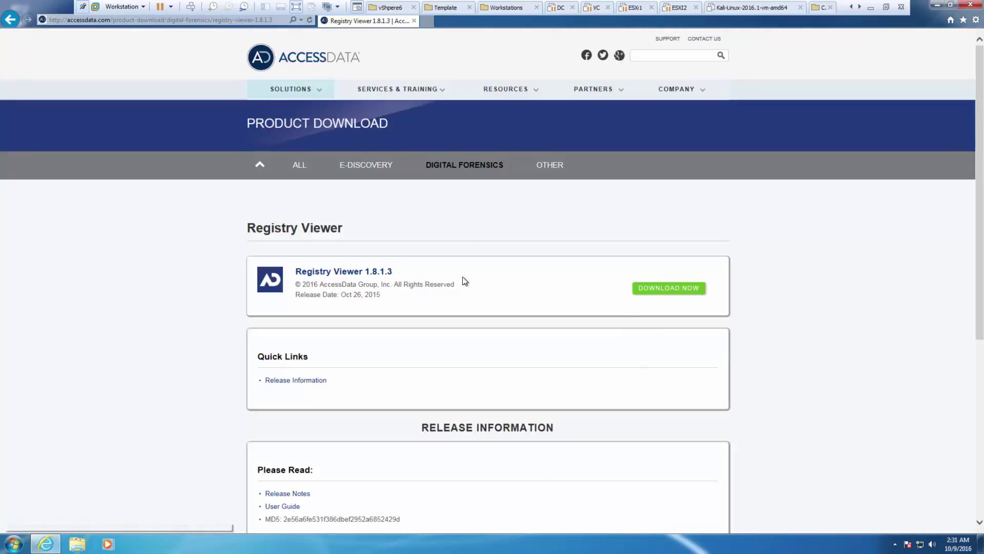
pyautogui.click(649, 287)
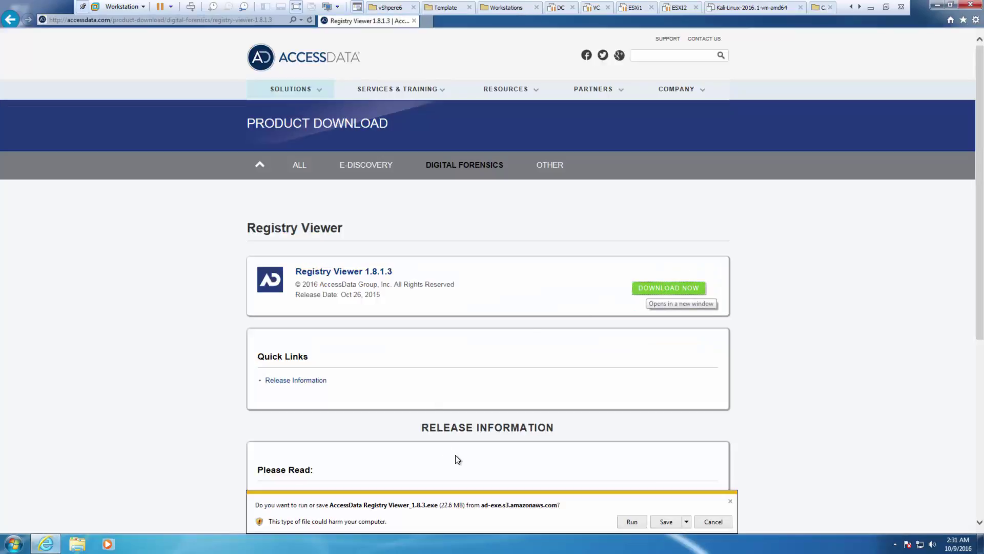
pyautogui.click(672, 521)
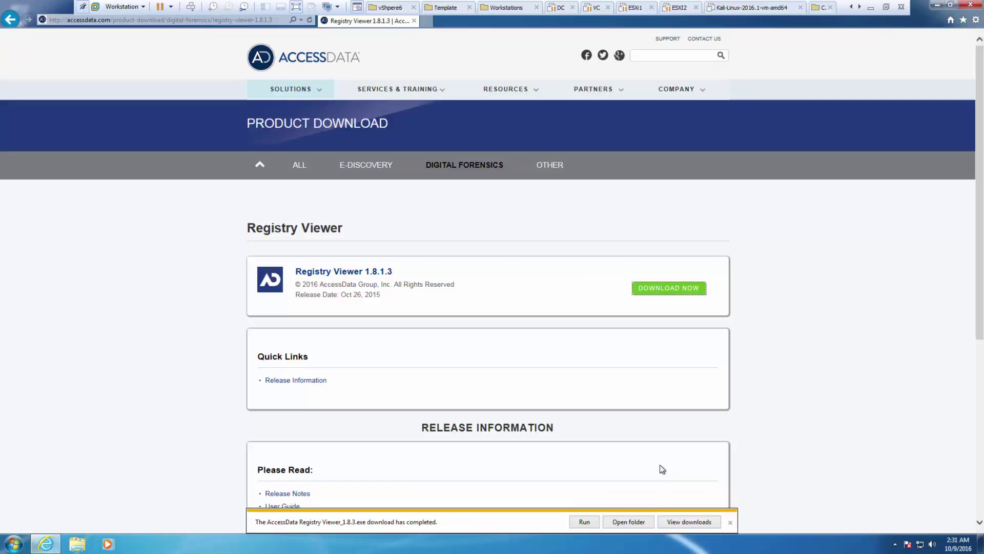
# - Run the Registry Viewer installer, accept the licence and default folder, then close Internet Explorer
pyautogui.click(582, 521)
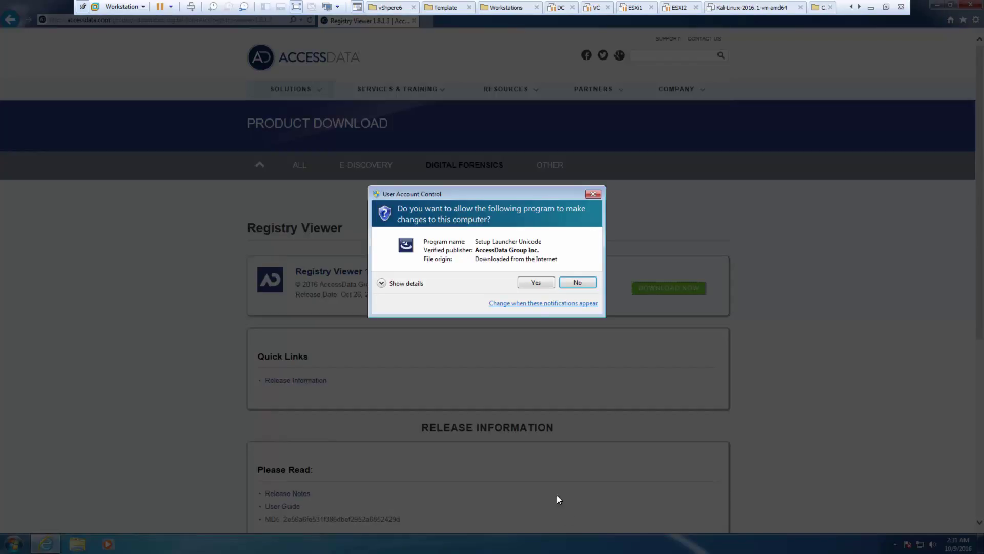
pyautogui.click(536, 283)
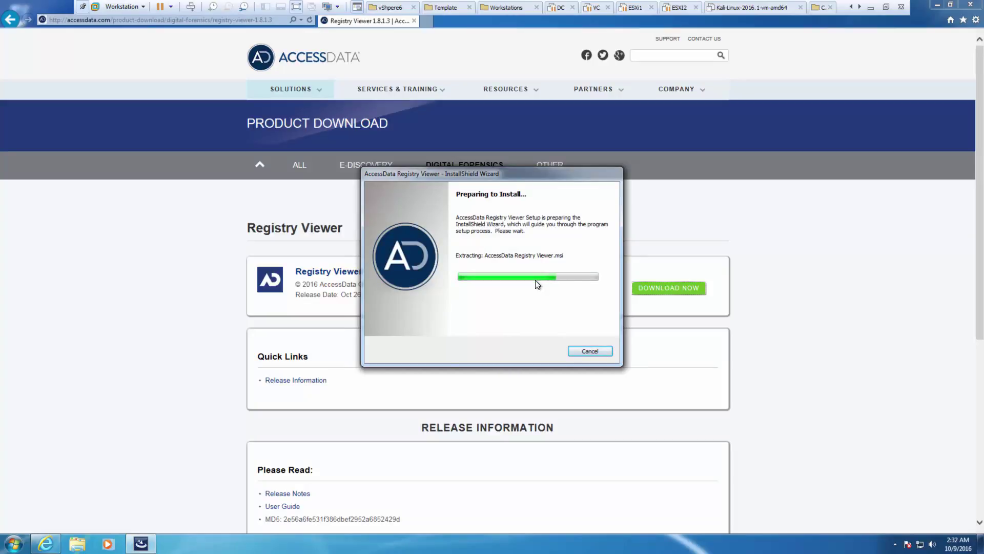
pyautogui.click(539, 353)
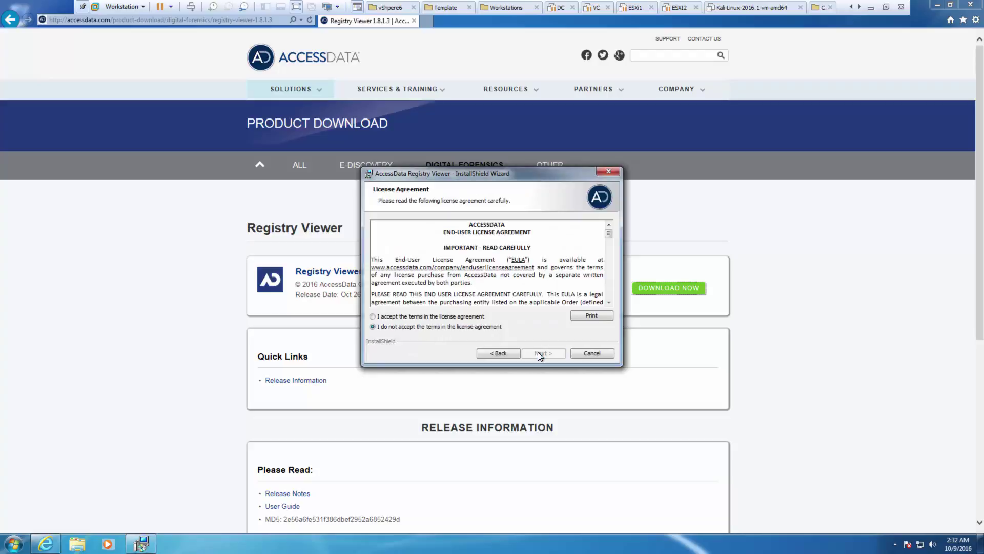
pyautogui.click(408, 319)
pyautogui.click(543, 353)
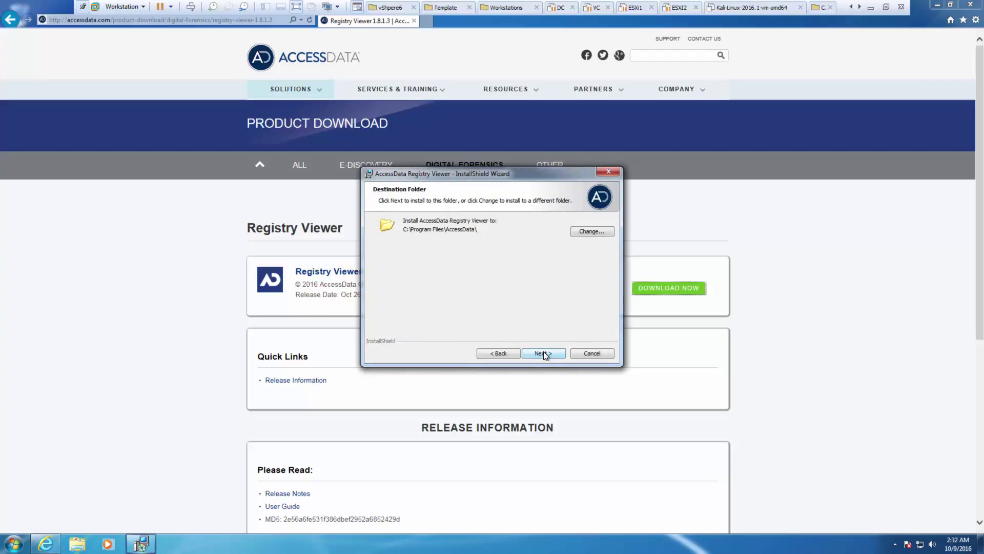
pyautogui.click(544, 353)
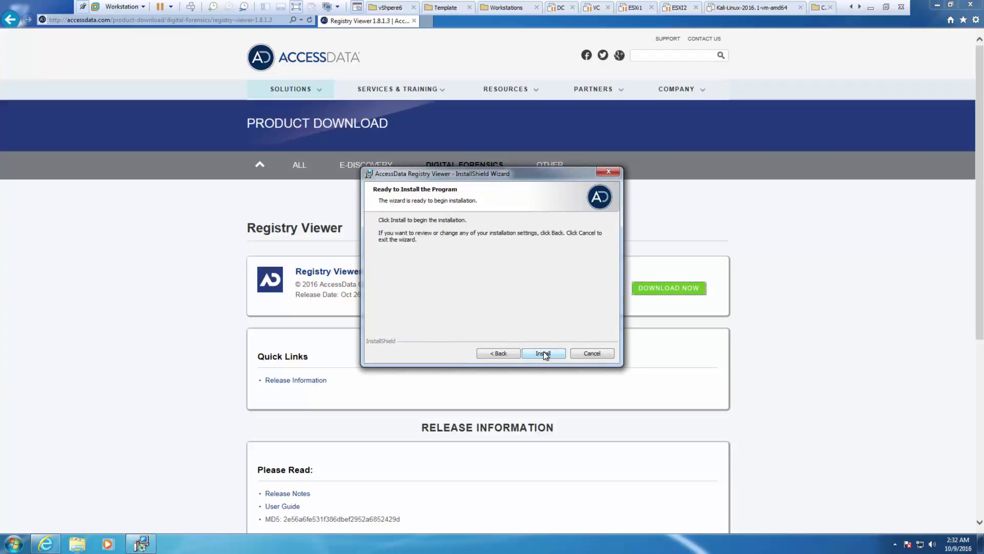
pyautogui.click(544, 353)
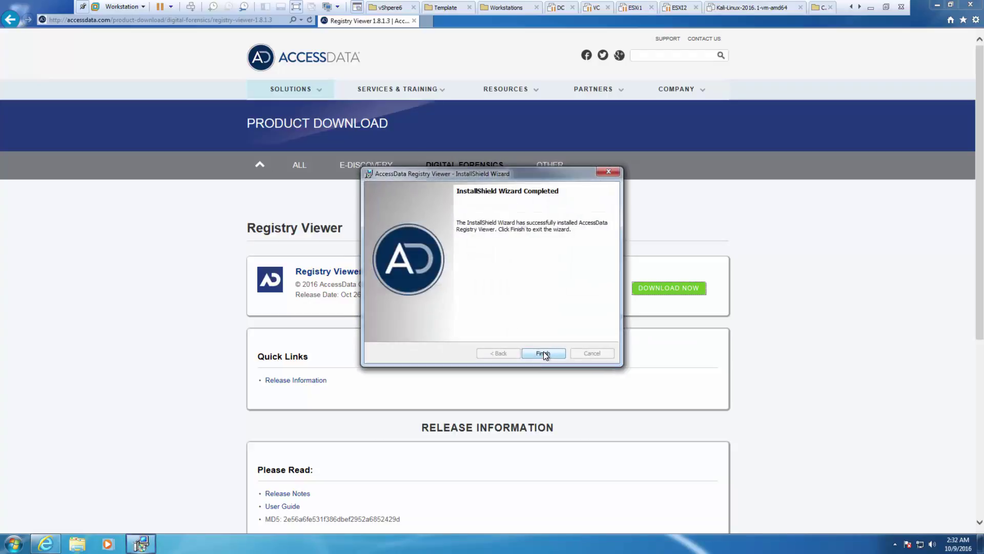
pyautogui.click(544, 353)
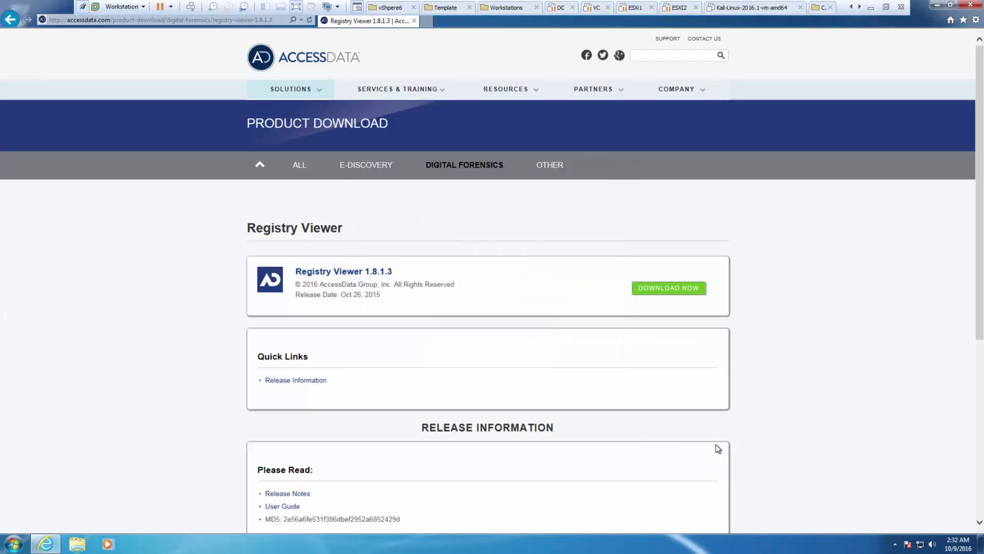
pyautogui.click(971, 5)
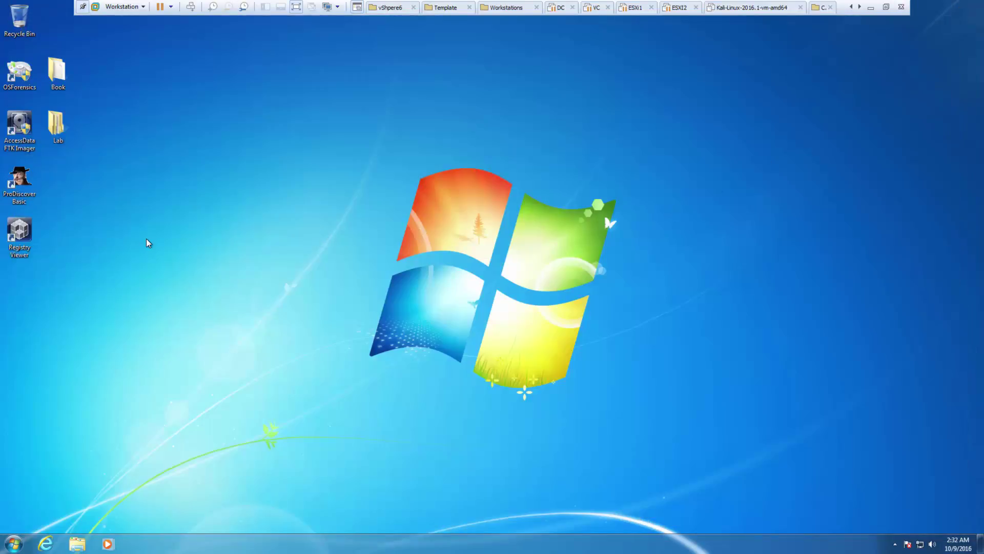
# - Start Registry Viewer and point it at a security device server on localhost port 6921
pyautogui.doubleClick(7, 237)
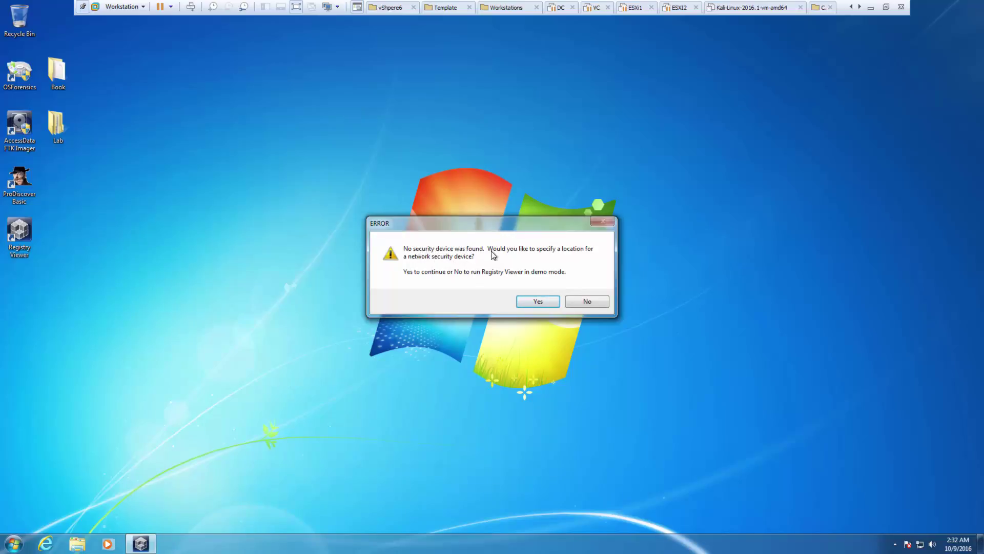
pyautogui.click(530, 301)
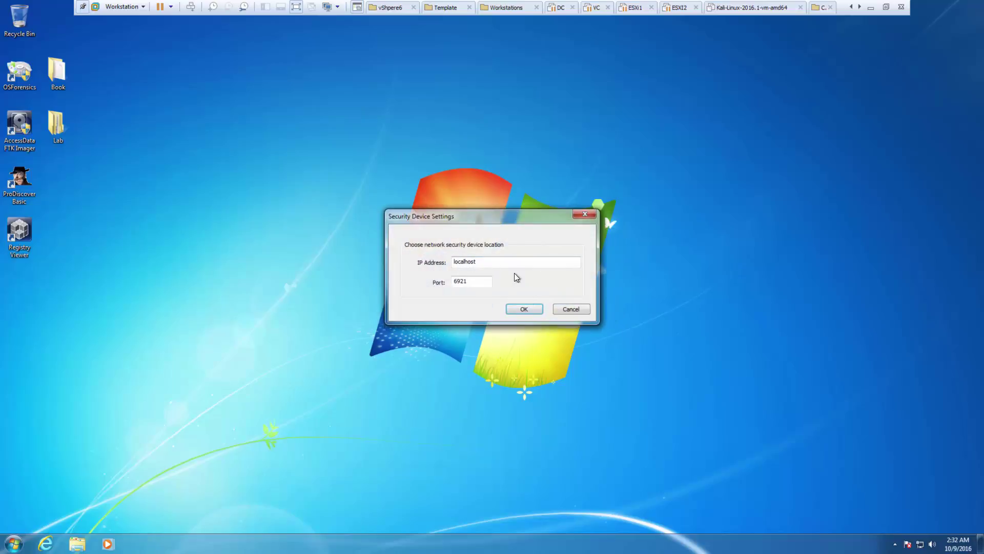
pyautogui.click(523, 309)
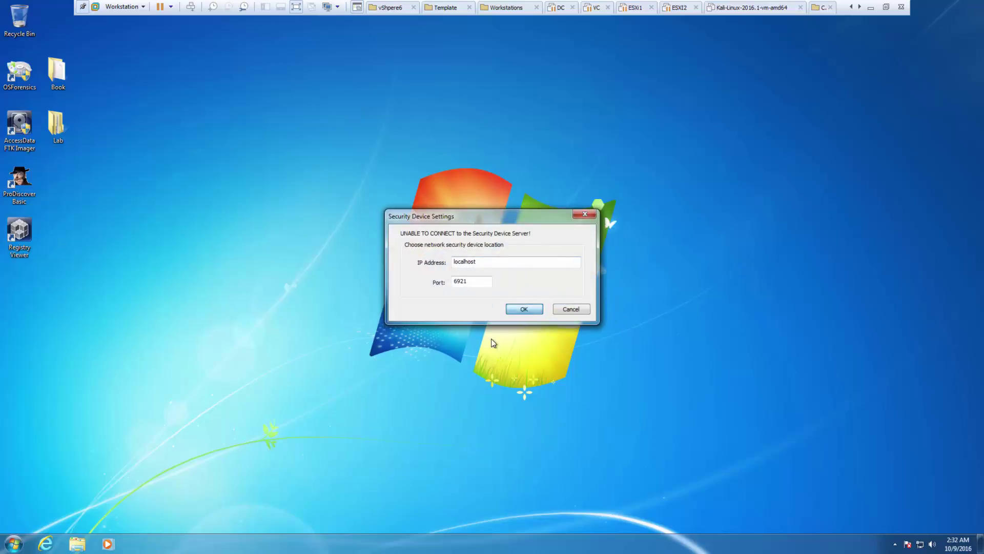